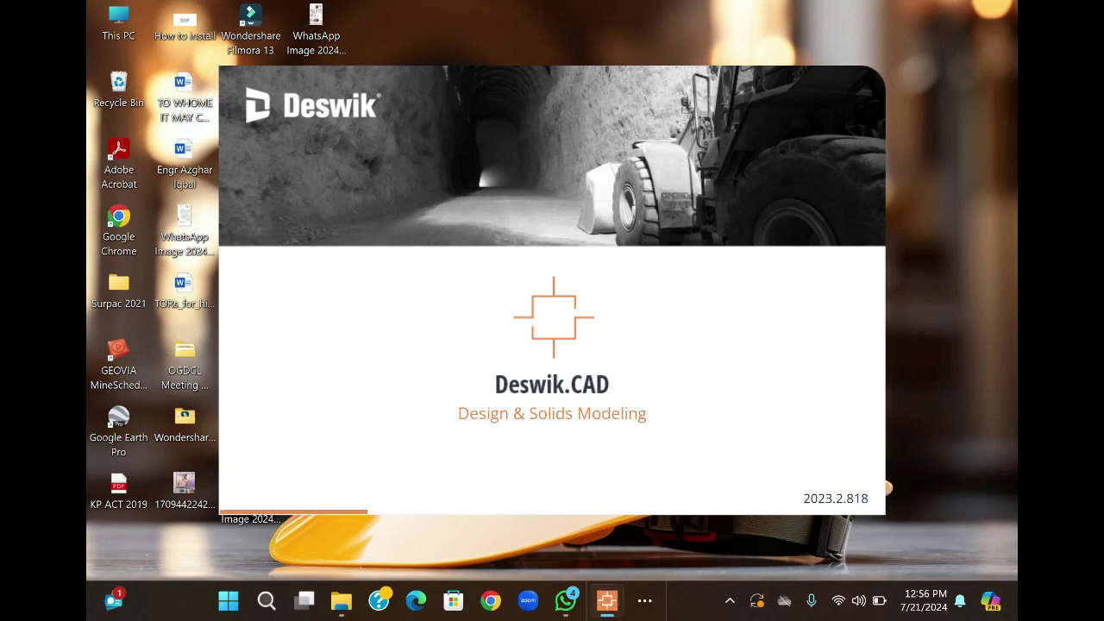
- Switch to the loaded Deswik.CAD window and create a new blank document
mouse_move(607, 600)
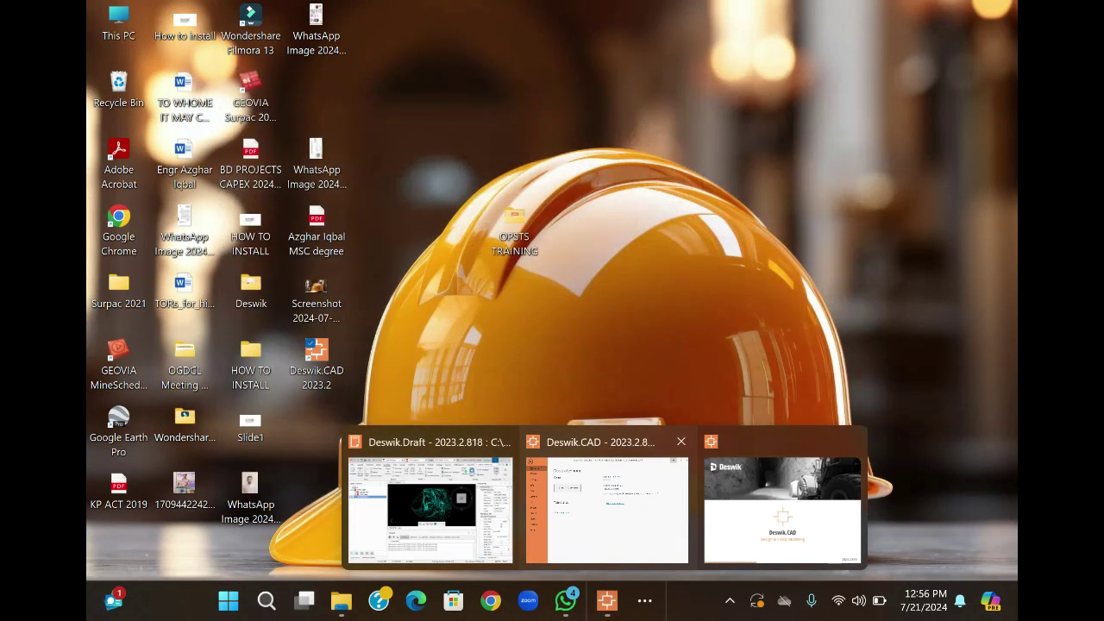
click(606, 509)
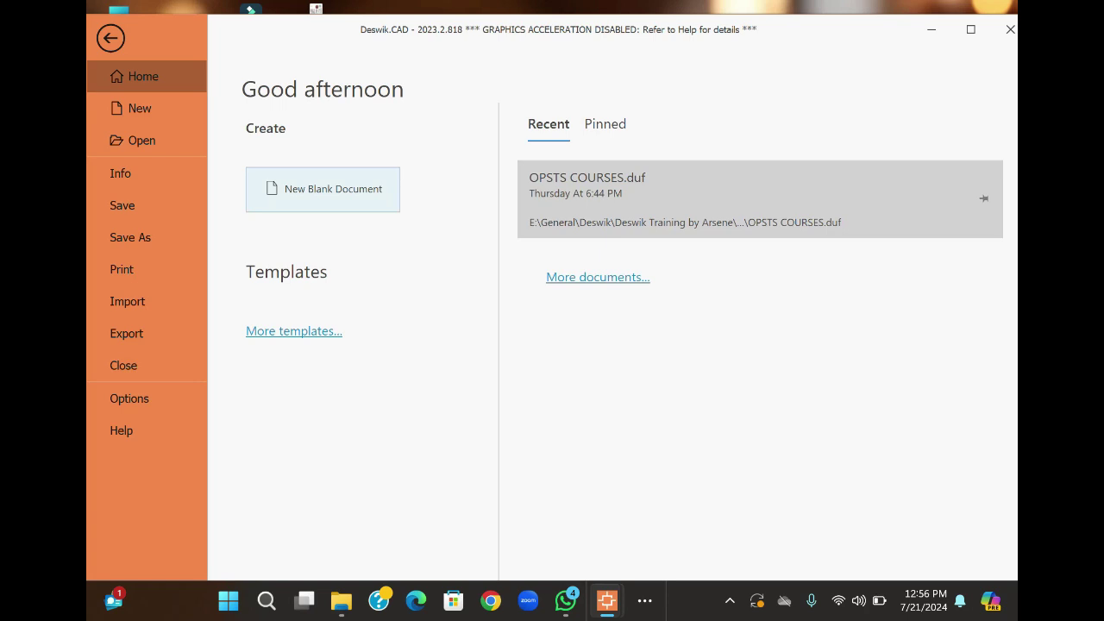
click(334, 189)
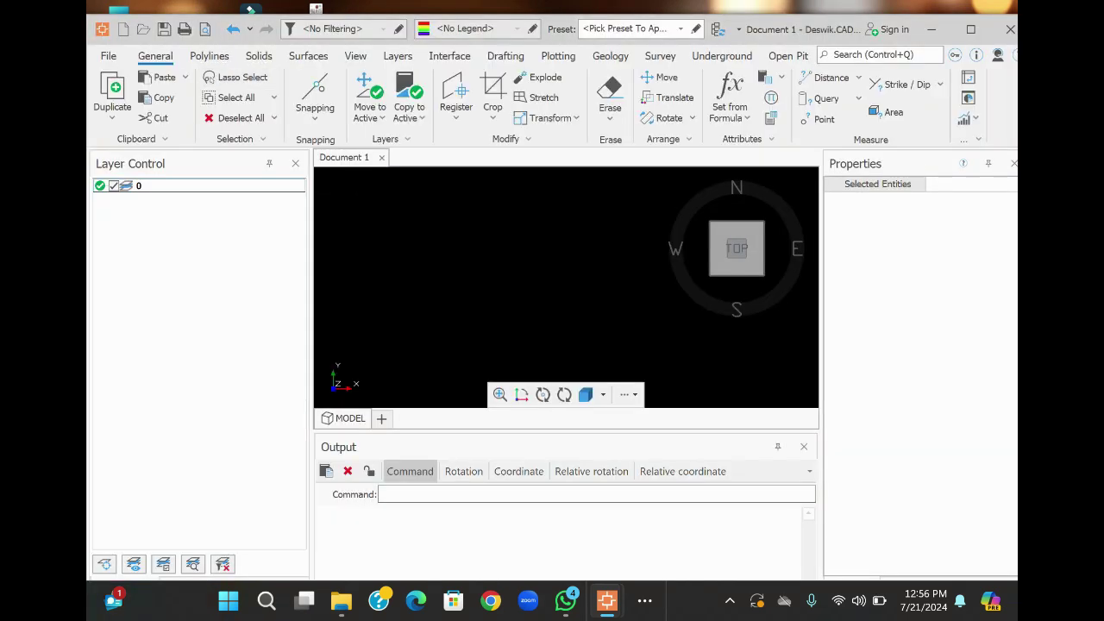
- Import the CAD file TOPO.dxf with its GEOMETRY and TOPO-999 layers, using the default loader
click(108, 55)
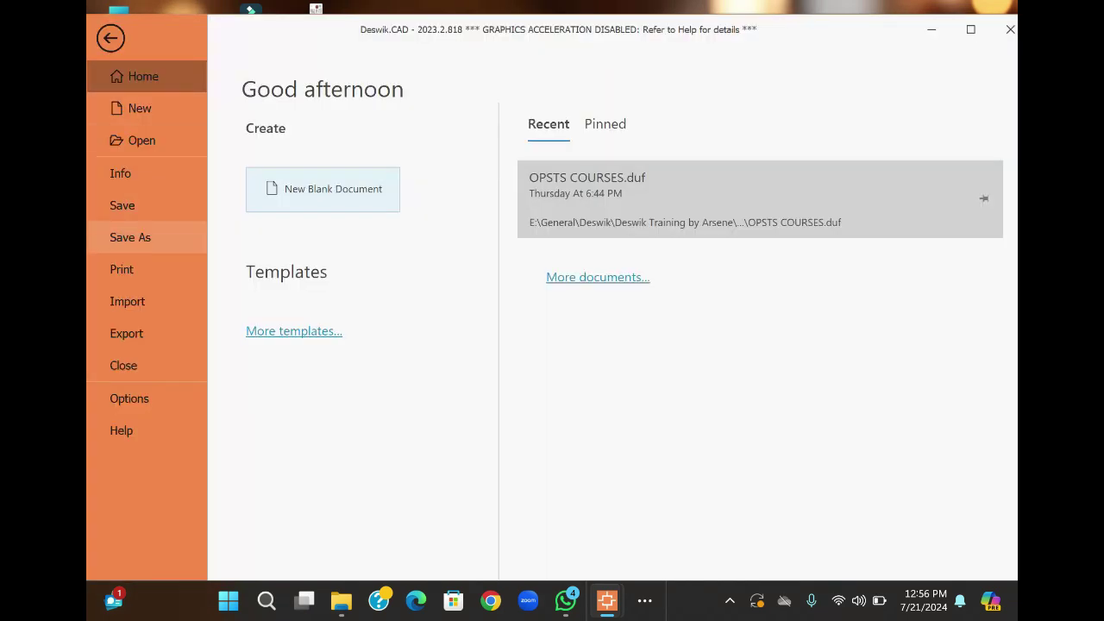
click(127, 301)
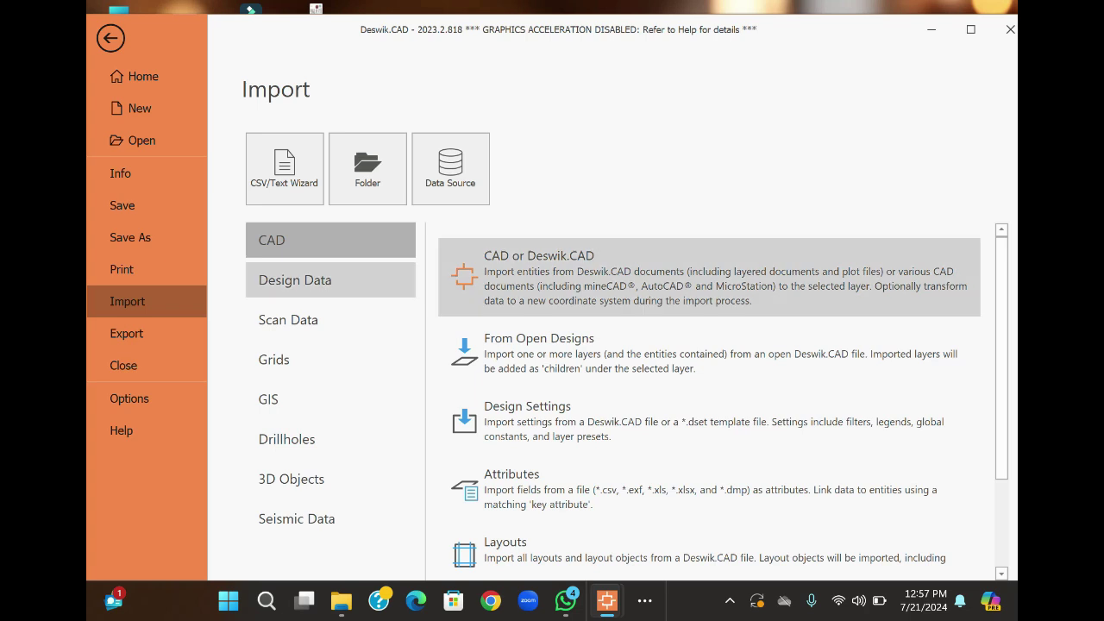
click(539, 274)
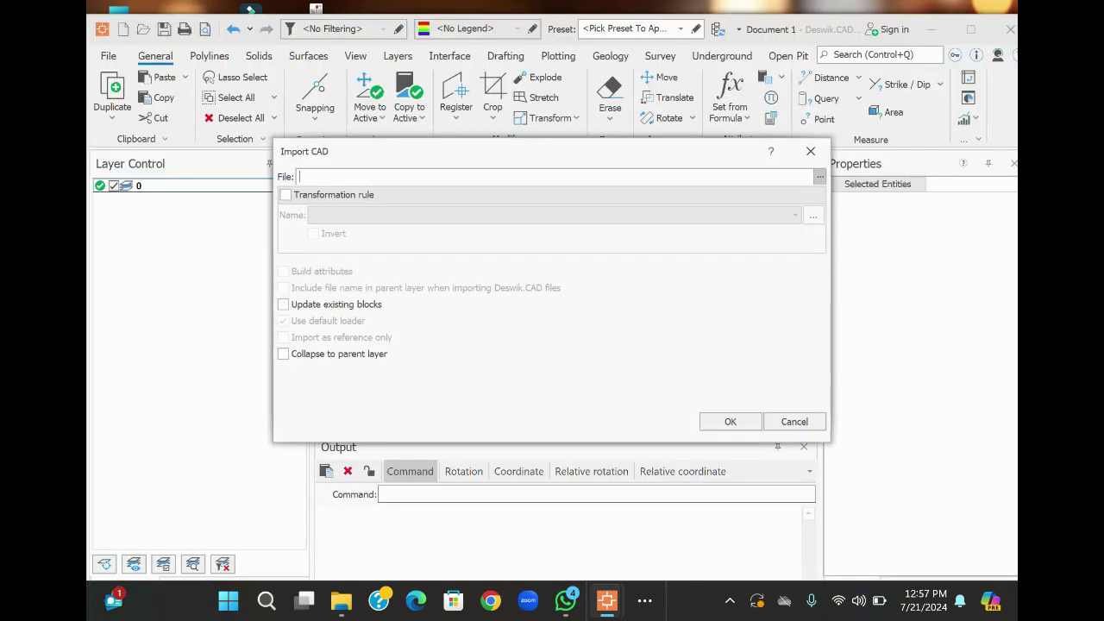
click(819, 176)
click(469, 225)
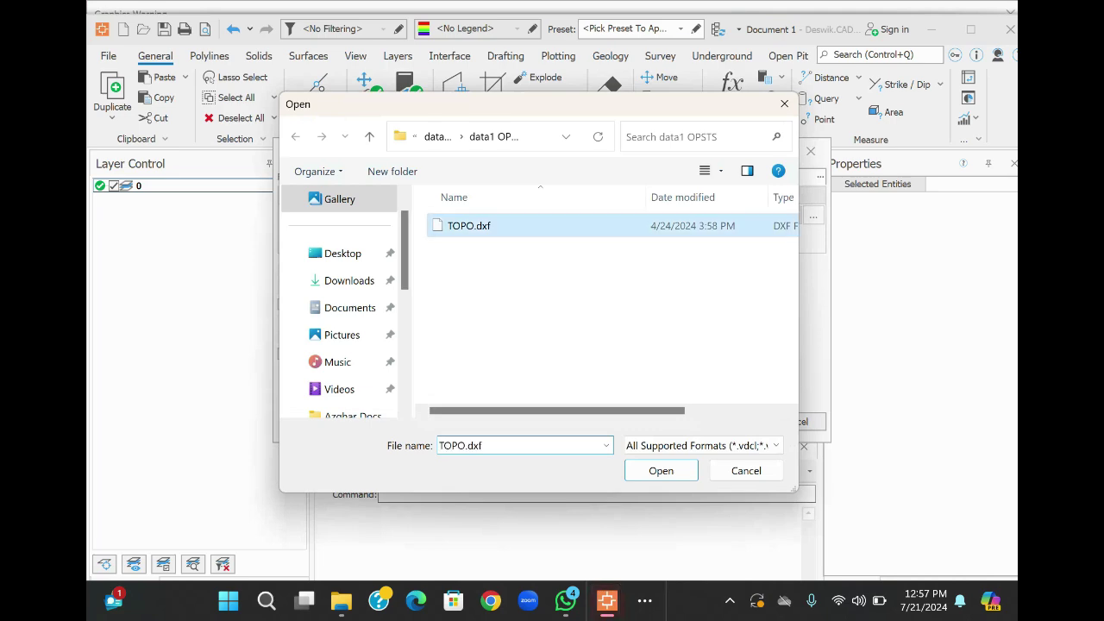
click(661, 470)
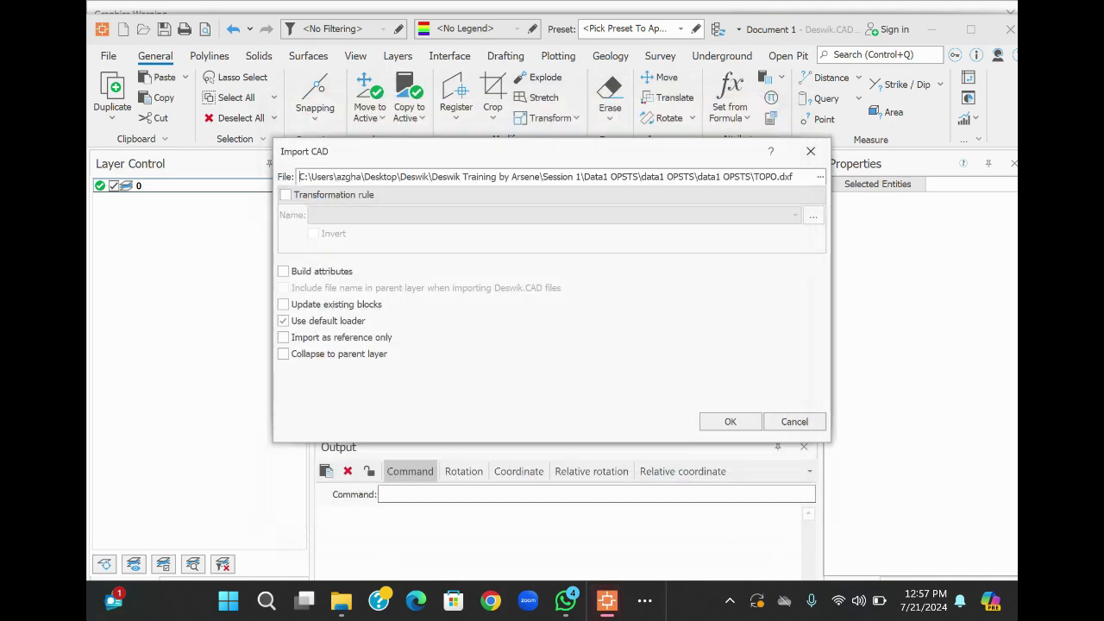
click(730, 421)
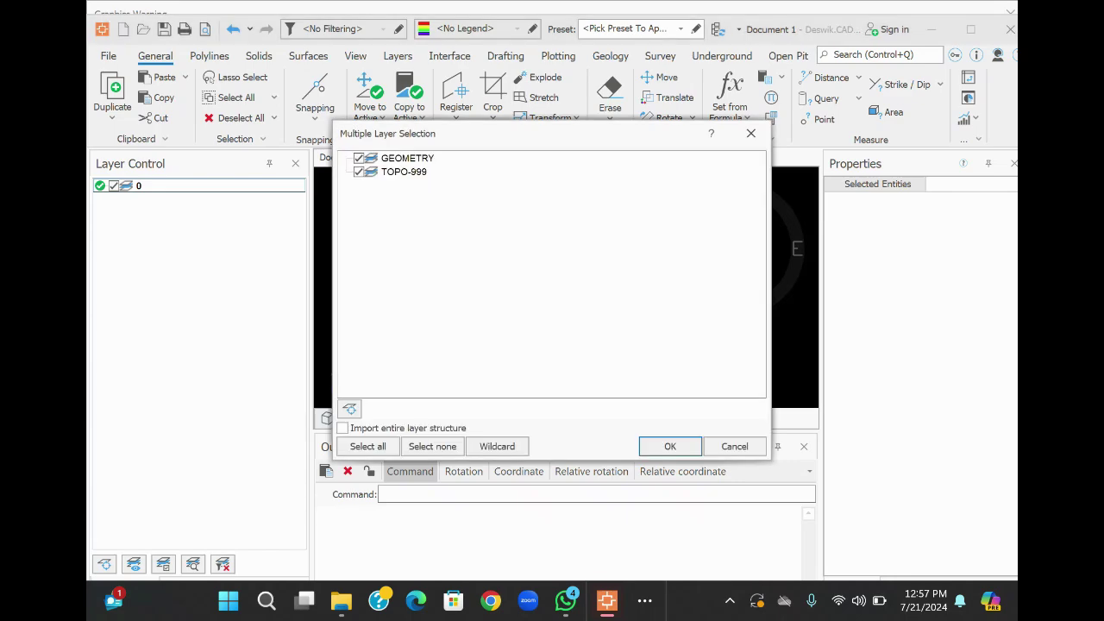
click(670, 446)
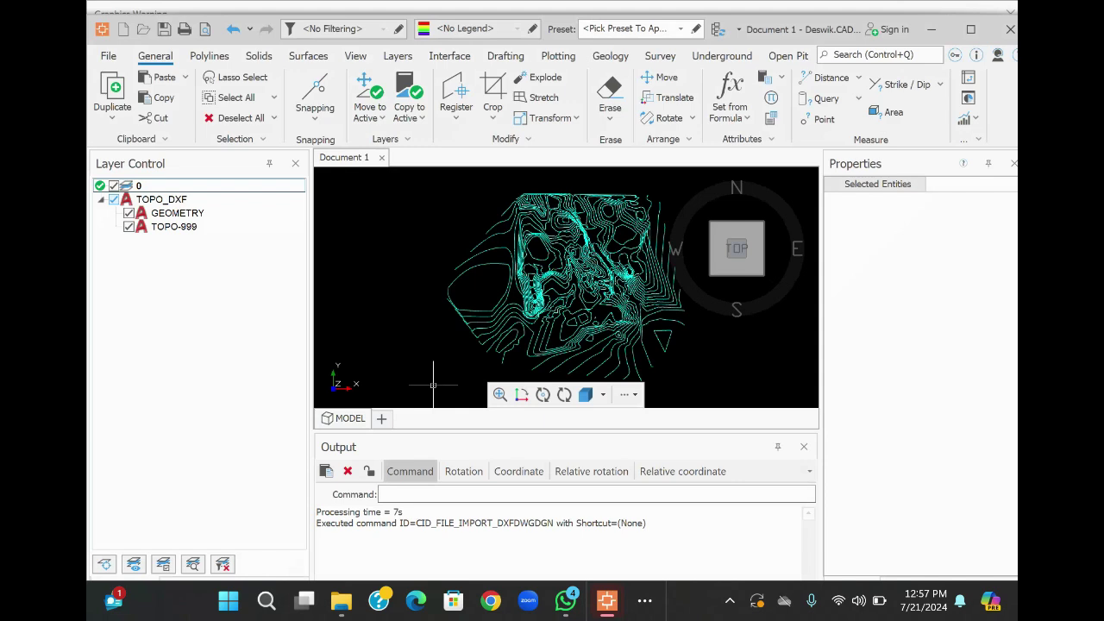
- Add a new layer named Topography and activate it
right_click(134, 264)
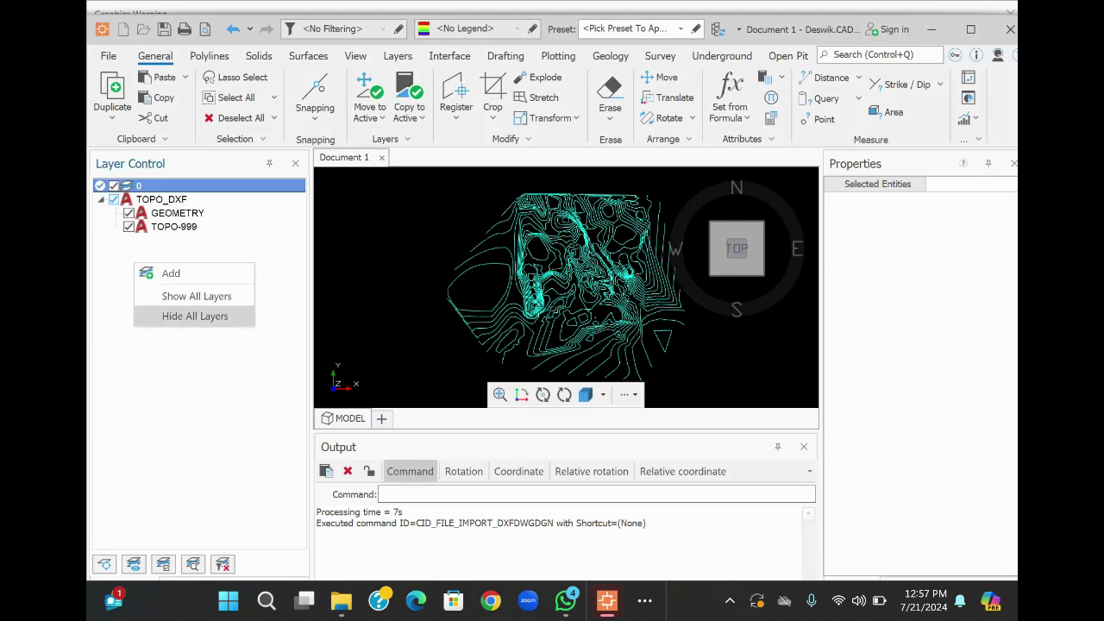
click(171, 273)
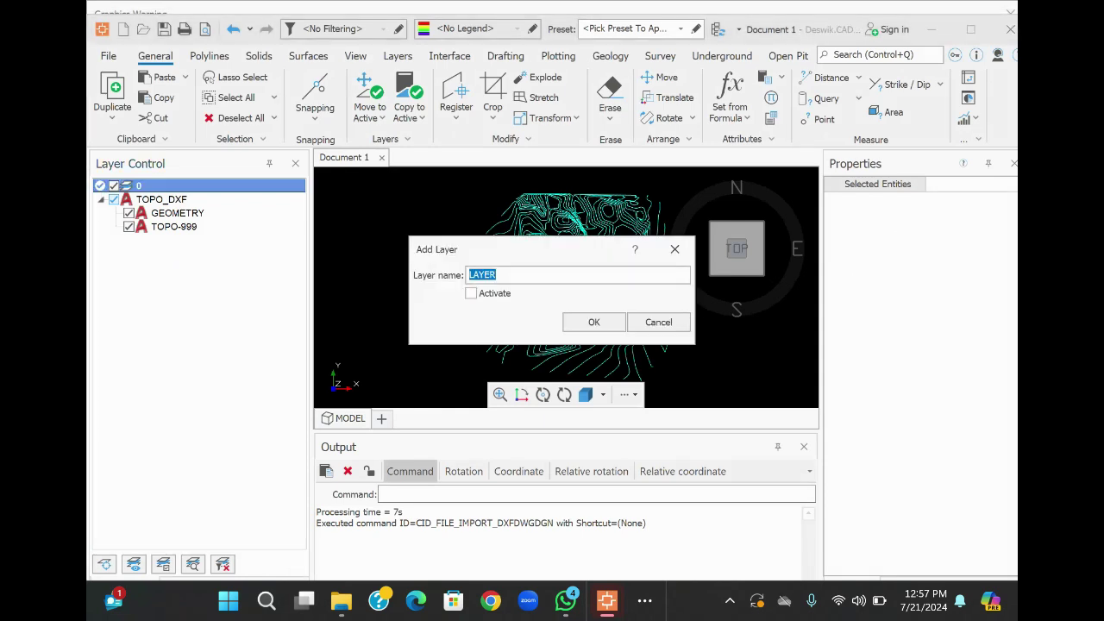
text(Topography)
key(Tab)
key(space)
key(Tab)
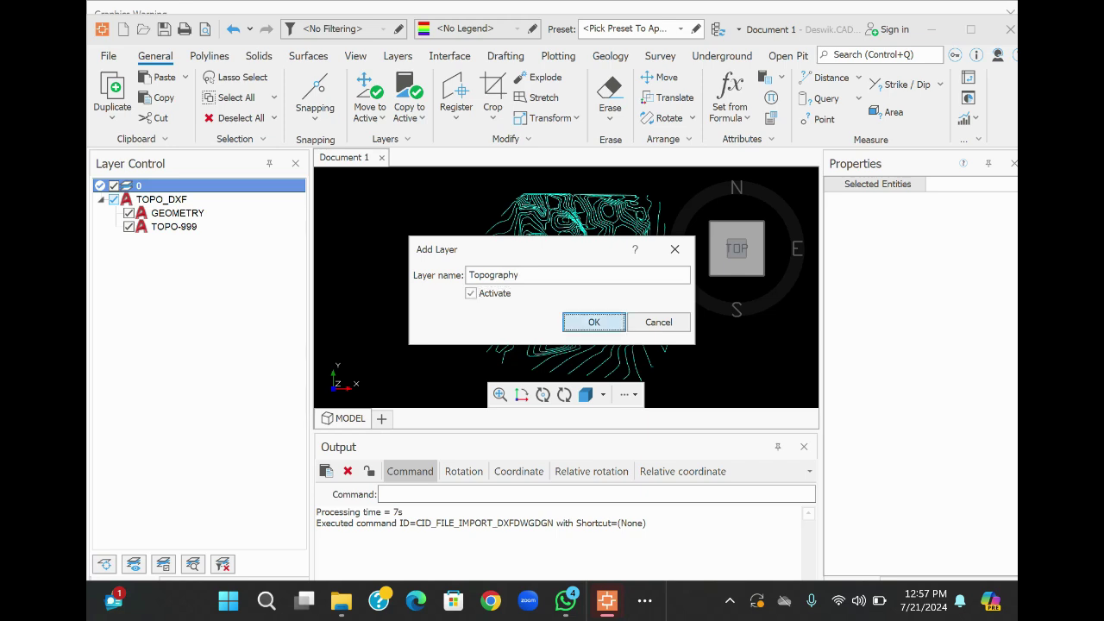
click(606, 321)
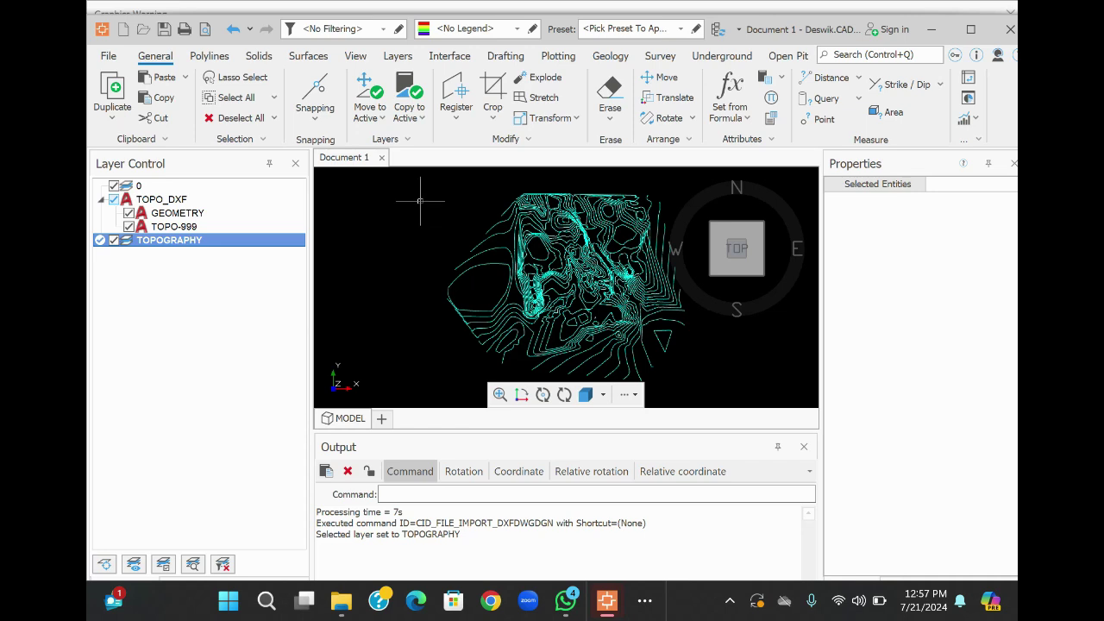
- Tessellate all the imported contour polylines into a surface on the Topography layer, with face color 16
scroll(420, 200, down, 2)
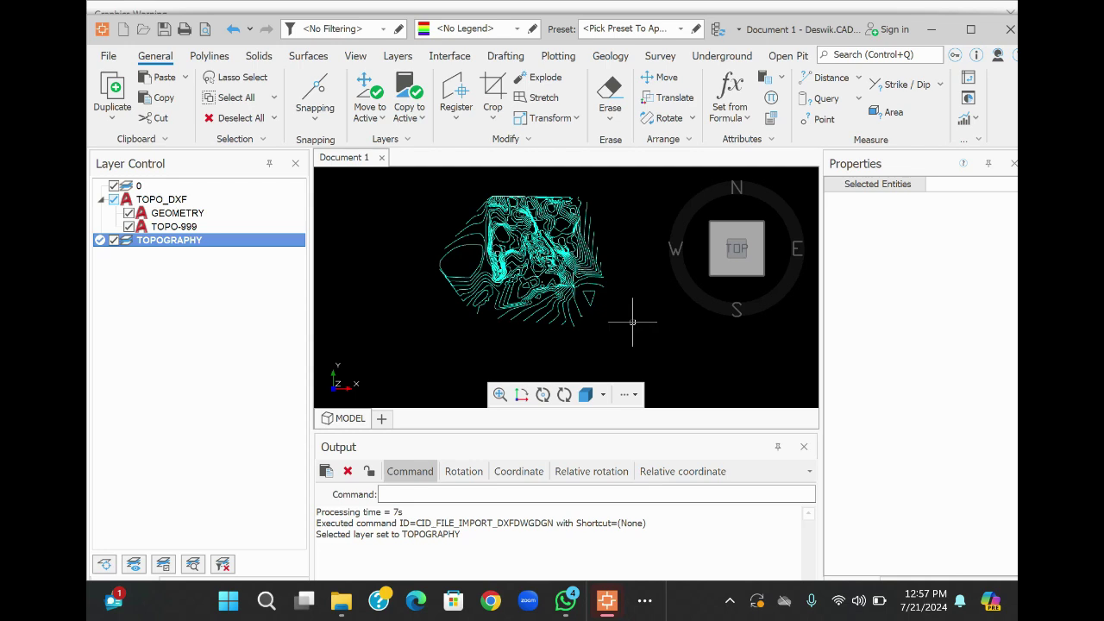
mouse_move(631, 322)
mouse_down()
mouse_move(437, 235)
mouse_move(429, 169)
mouse_up()
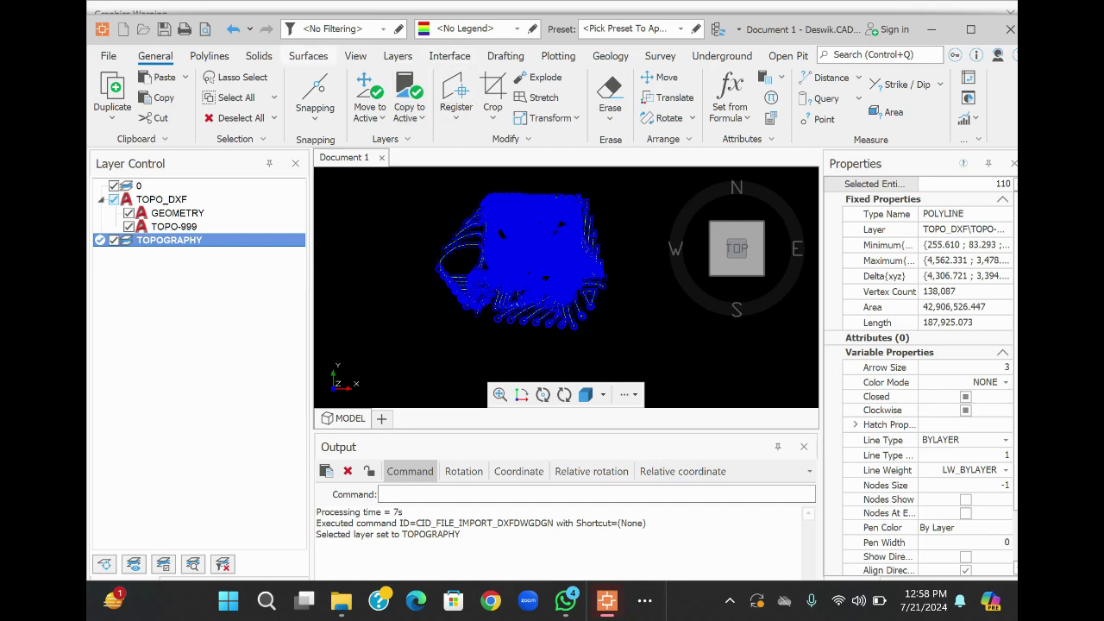
click(308, 55)
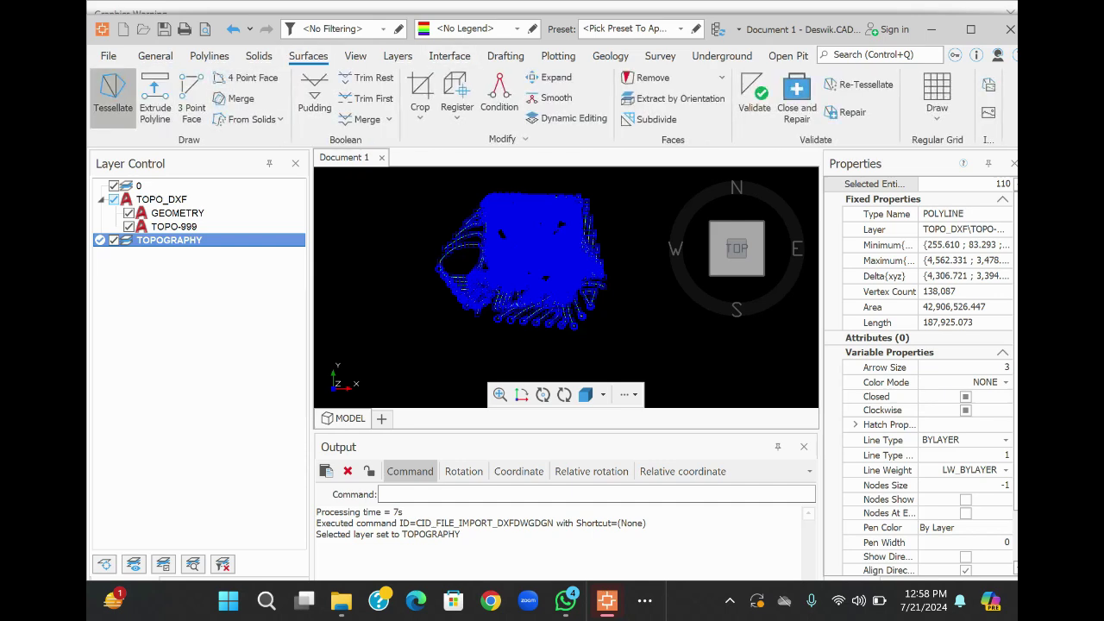
click(113, 93)
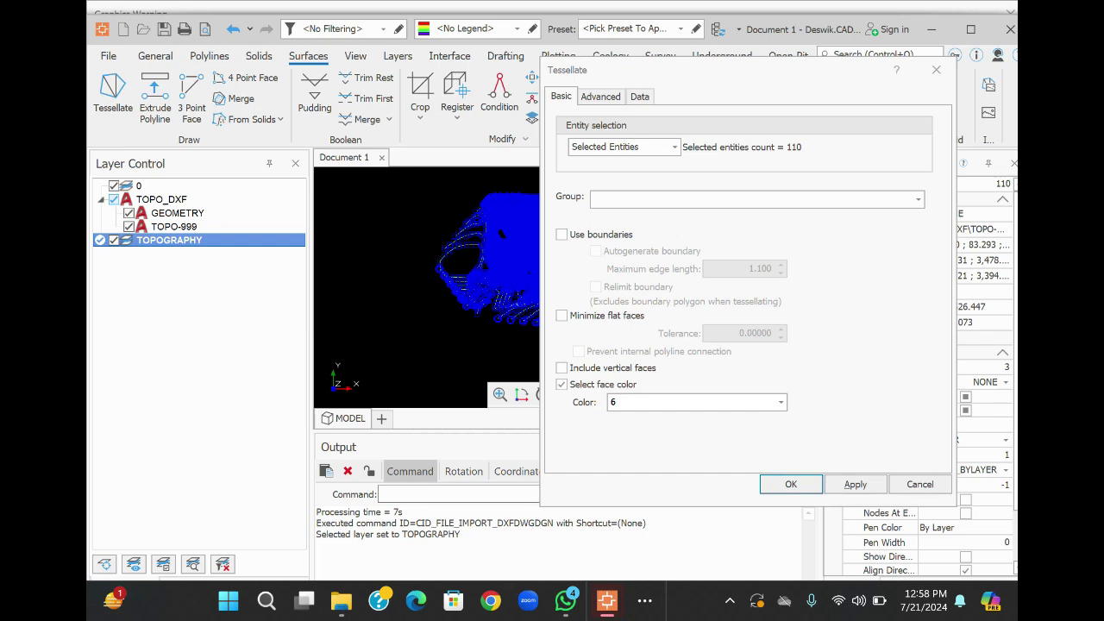
click(674, 147)
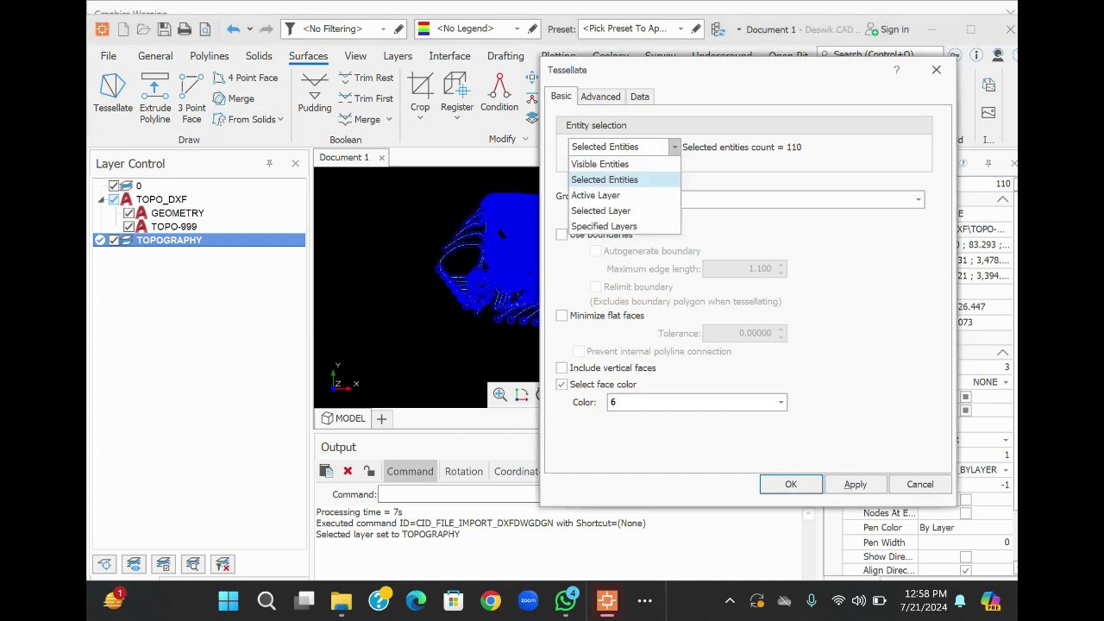
key(Return)
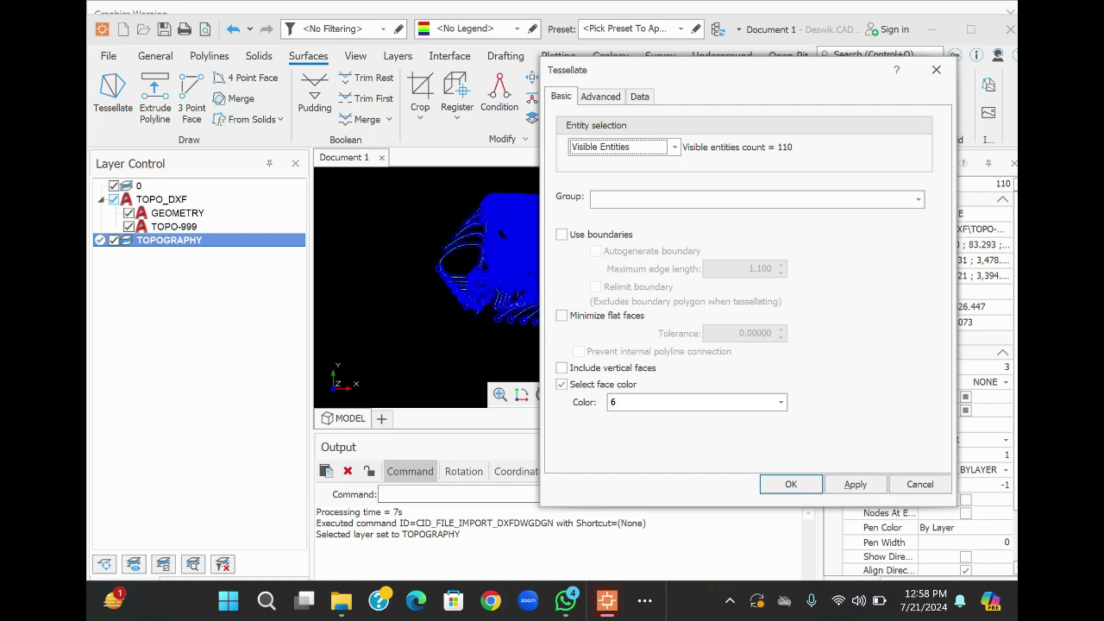
click(779, 402)
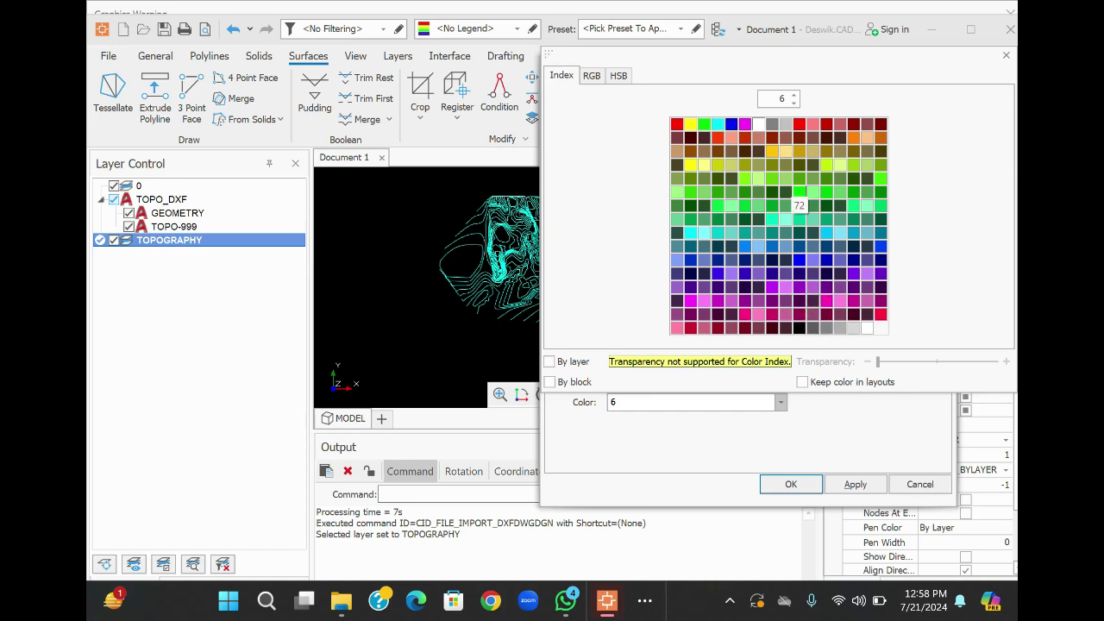
click(678, 155)
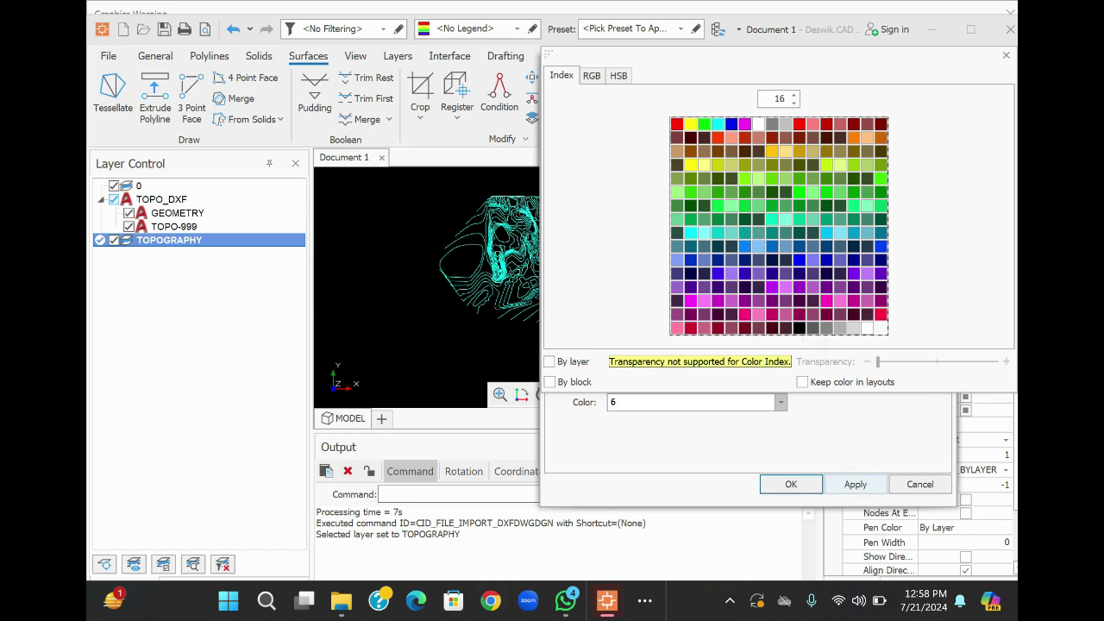
click(854, 483)
click(855, 484)
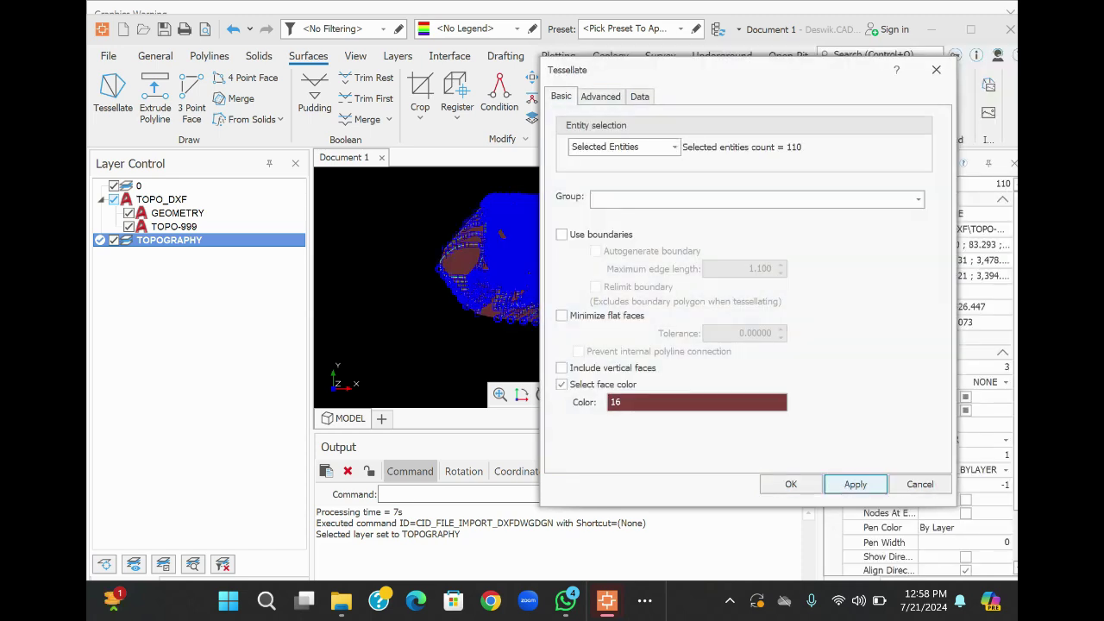
click(474, 353)
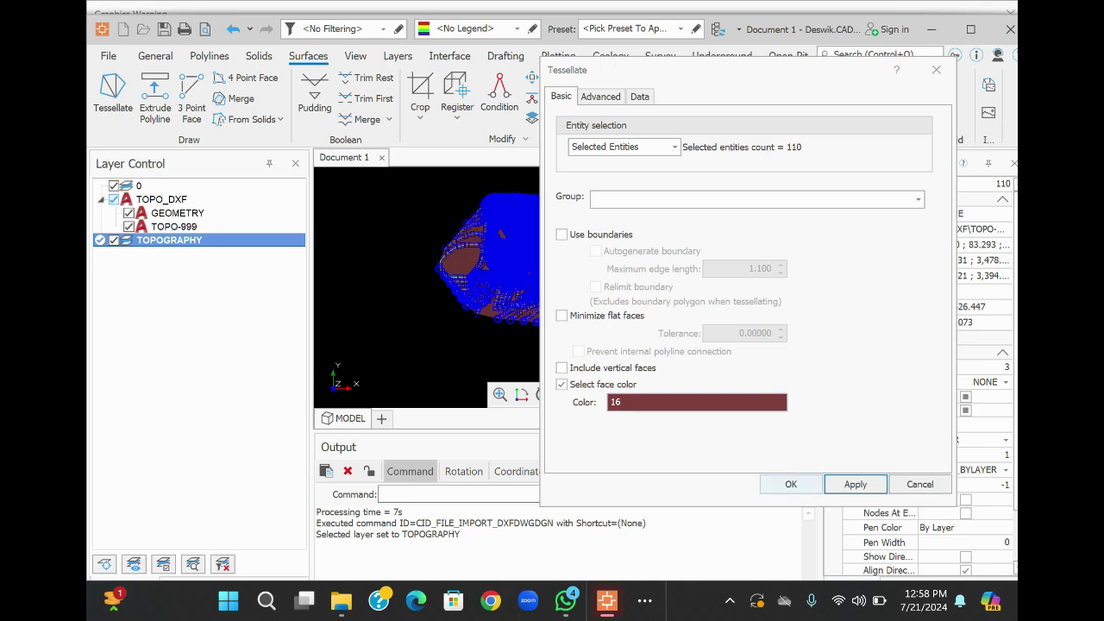
click(791, 484)
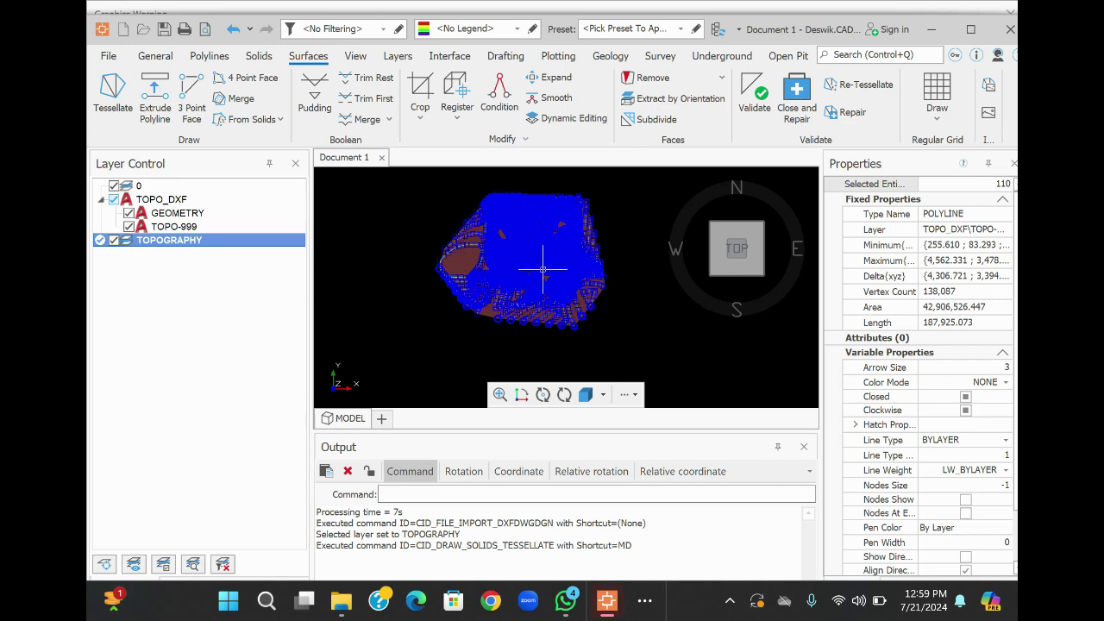
- Hide the imported TOPO_DXF sublayers and inspect the tessellated surface from a tilted 3D view
click(113, 199)
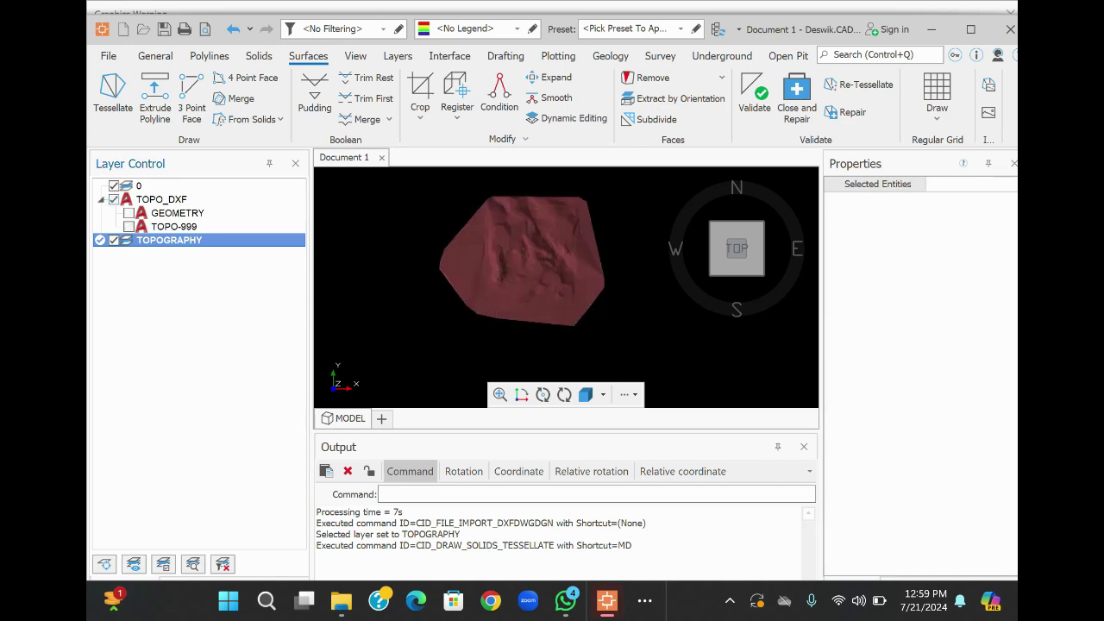
drag(633, 331, 690, 259)
click(566, 288)
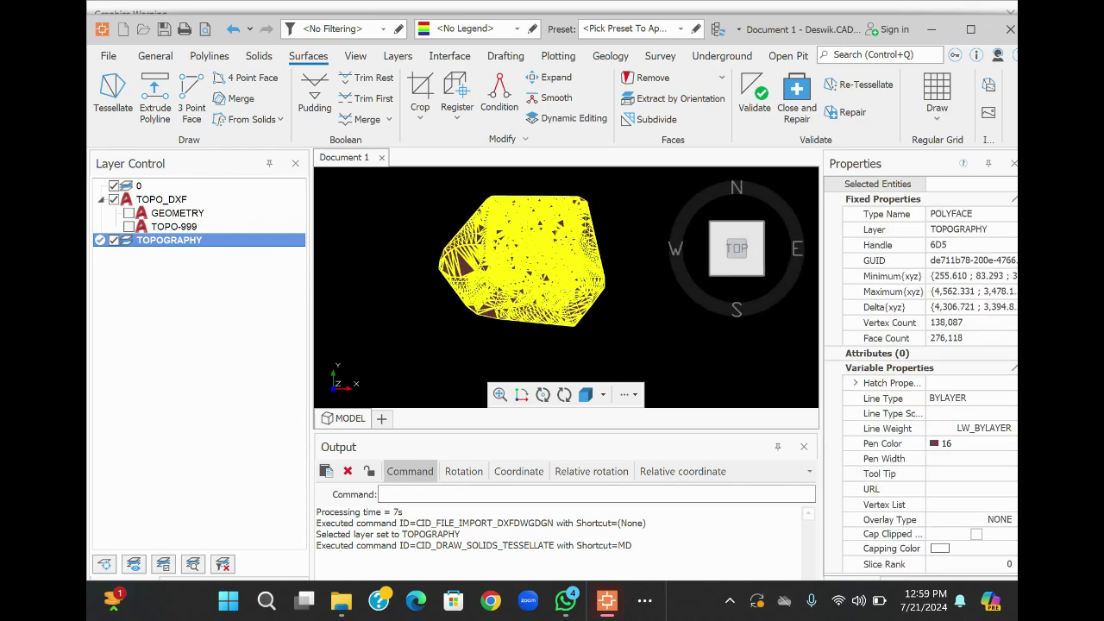
drag(737, 249, 762, 259)
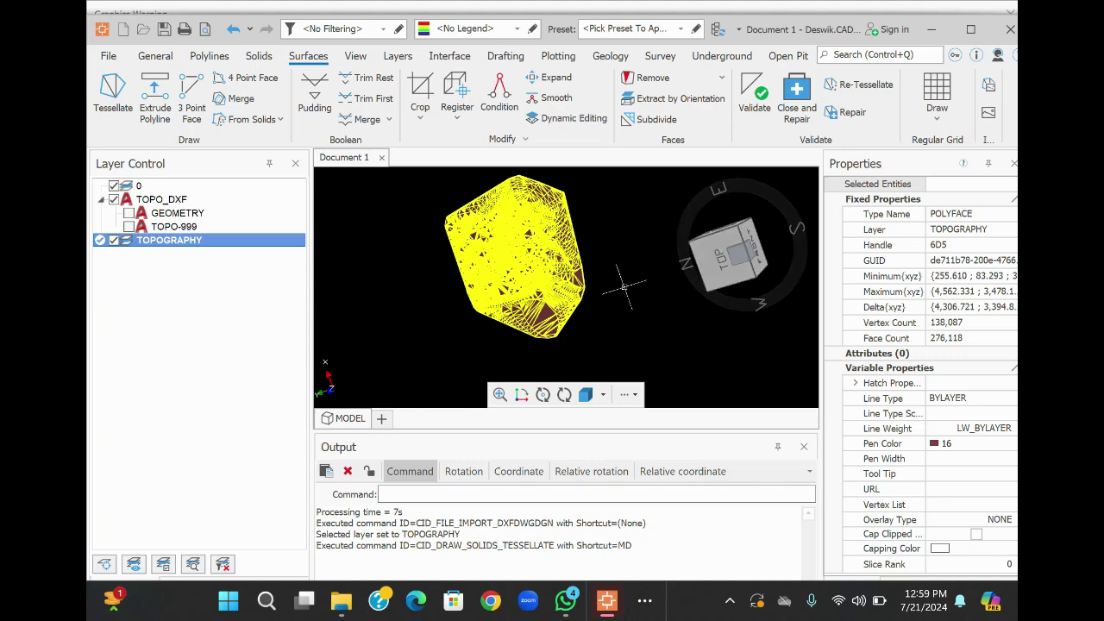
key(Escape)
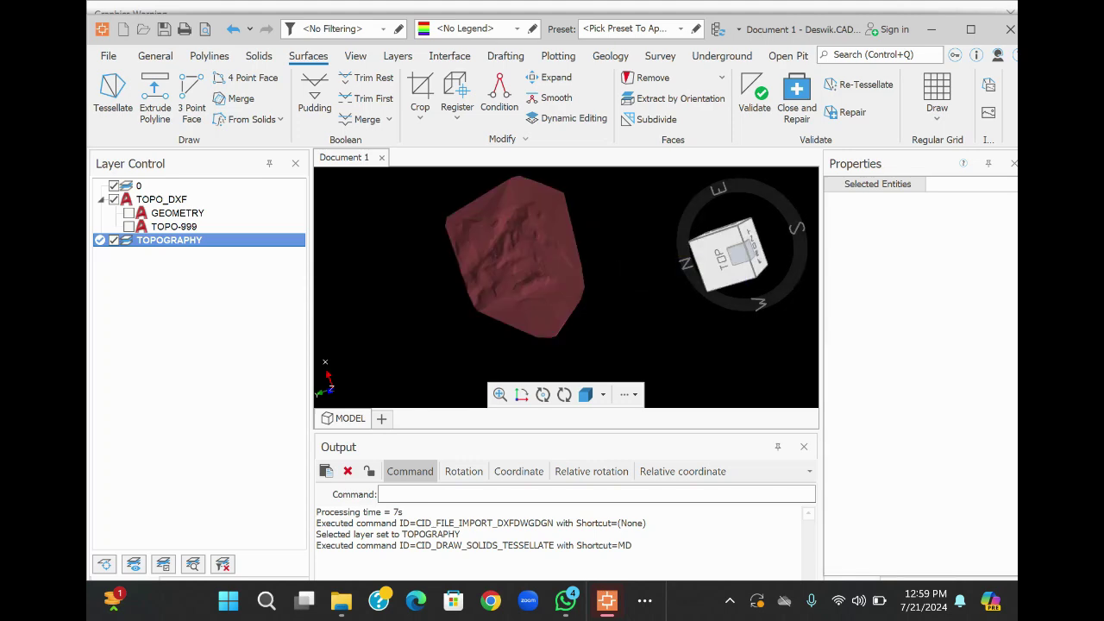
click(740, 252)
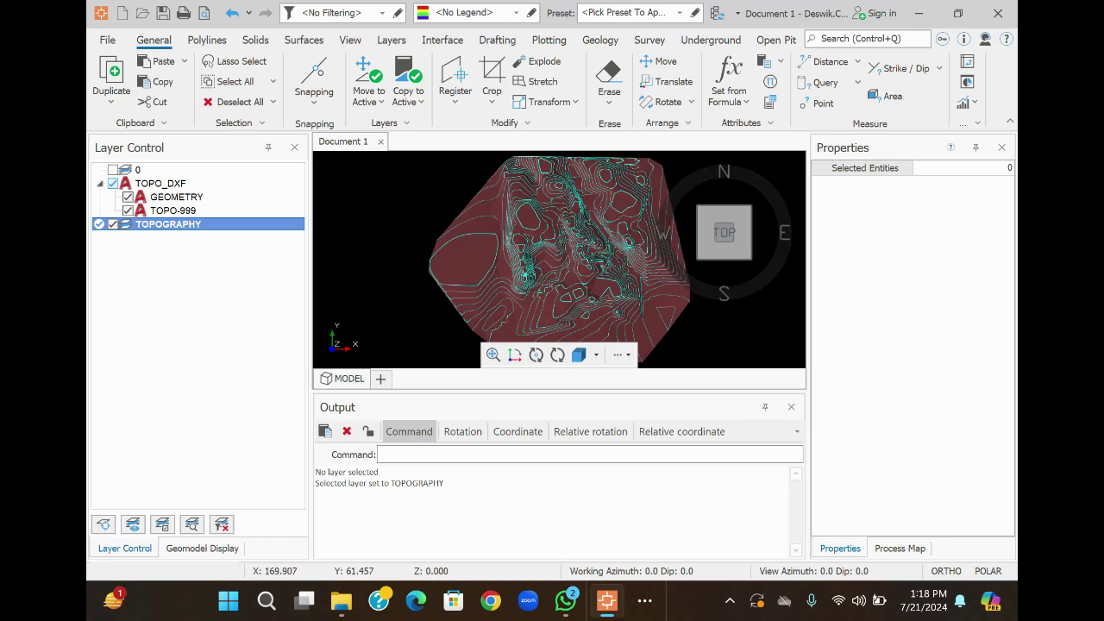
- Hide the TOPOGRAPHY, TOPO-999 and GEOMETRY layers to clear the model view
click(112, 223)
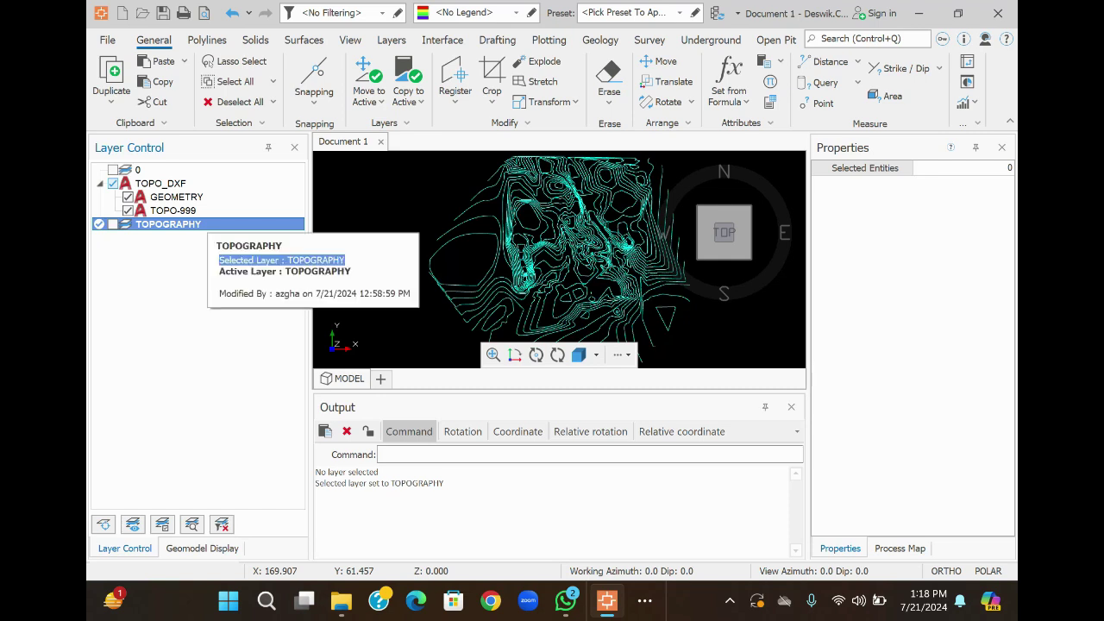
click(128, 210)
click(127, 197)
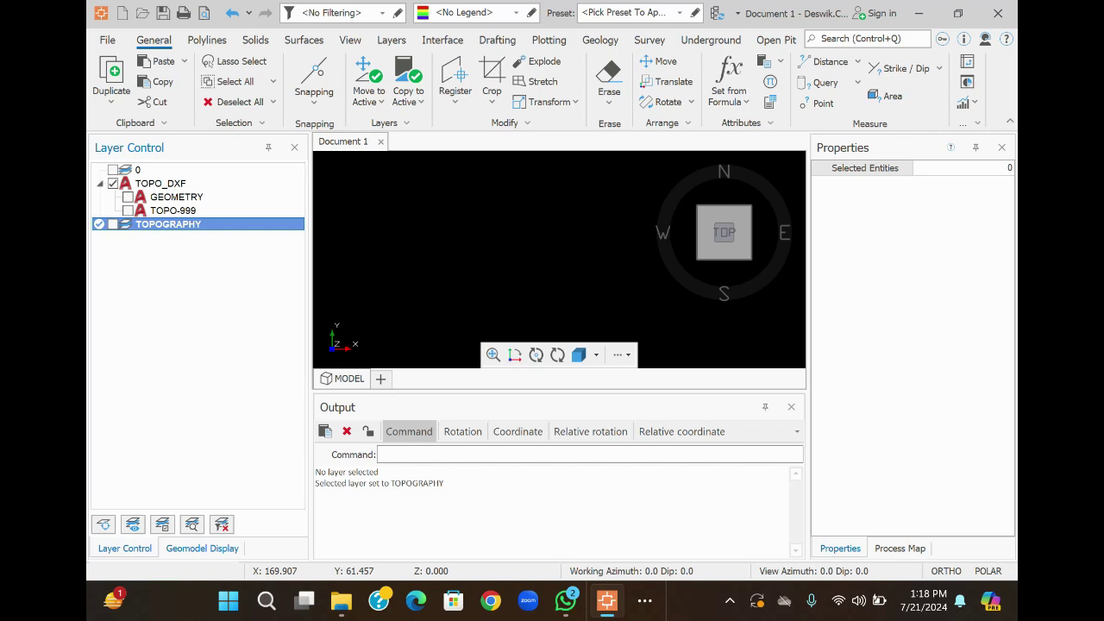
- Start a Datamine block model conversion from CSV using the blockmodel file in the data1 OPSTS folder
click(201, 547)
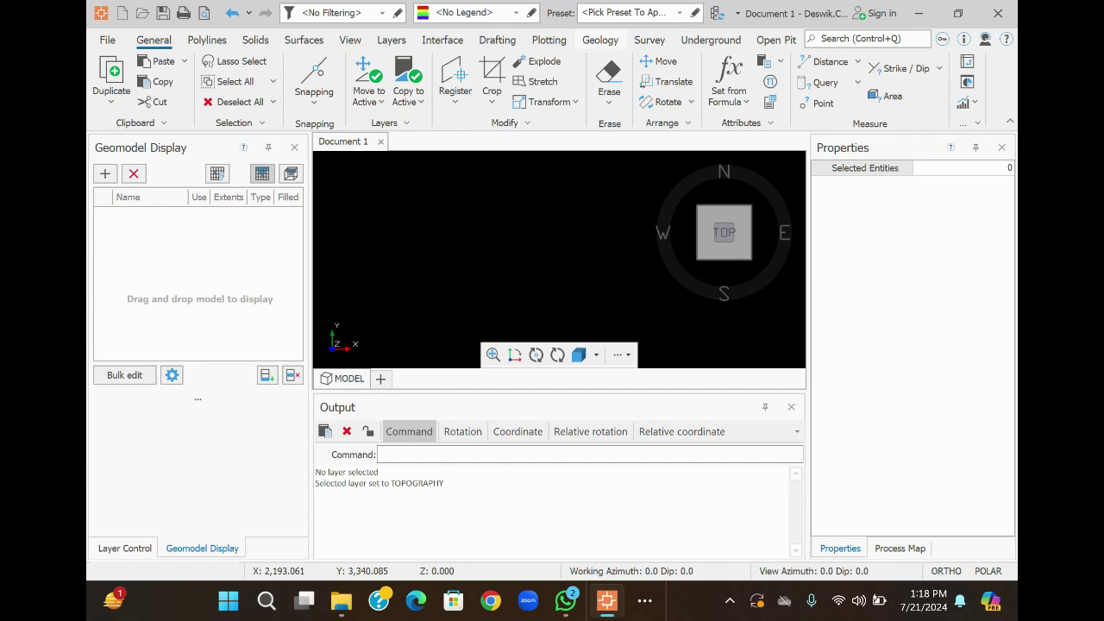
click(600, 40)
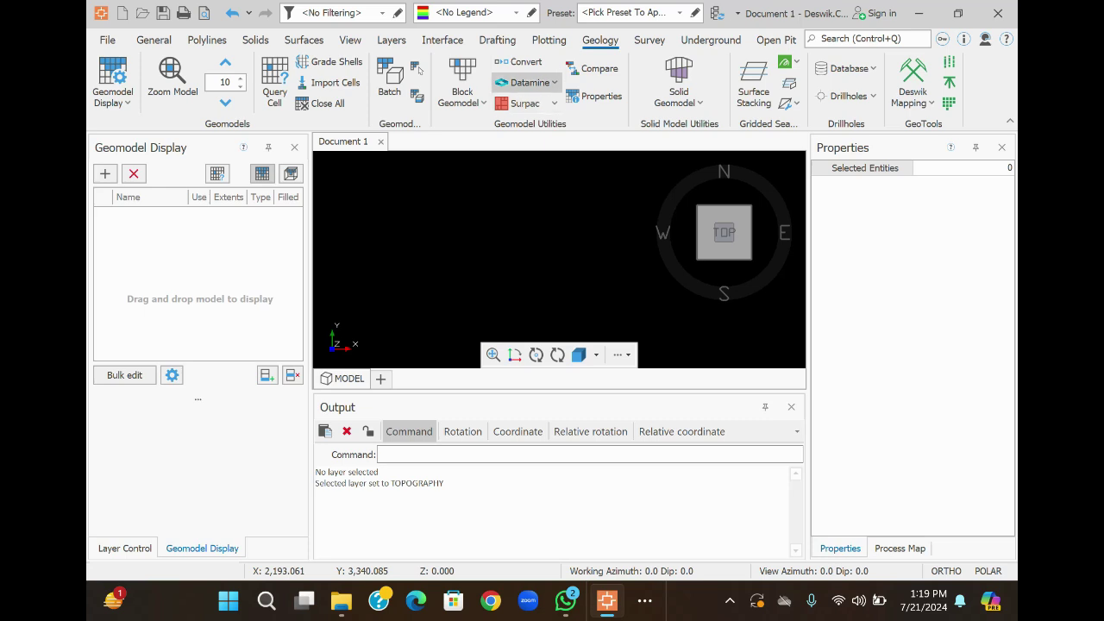
click(526, 82)
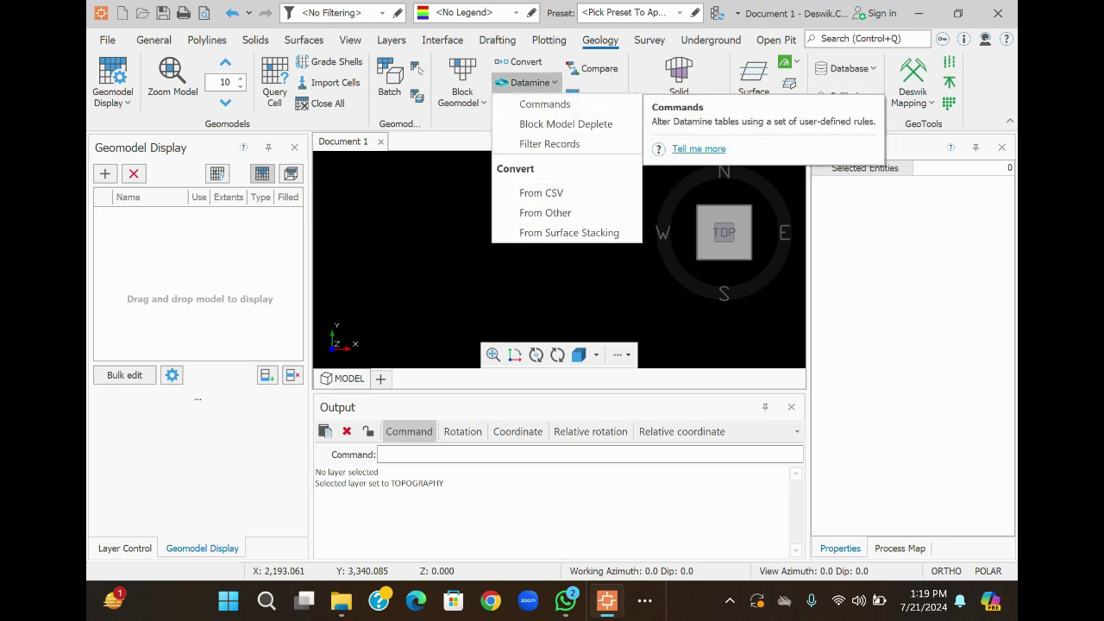
click(462, 86)
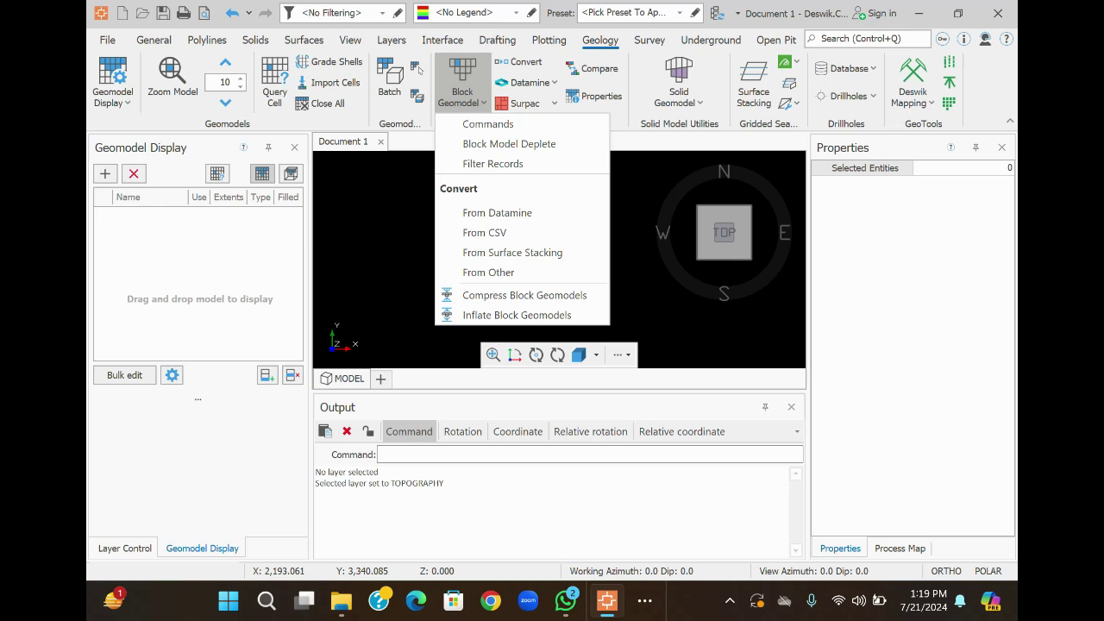
click(526, 103)
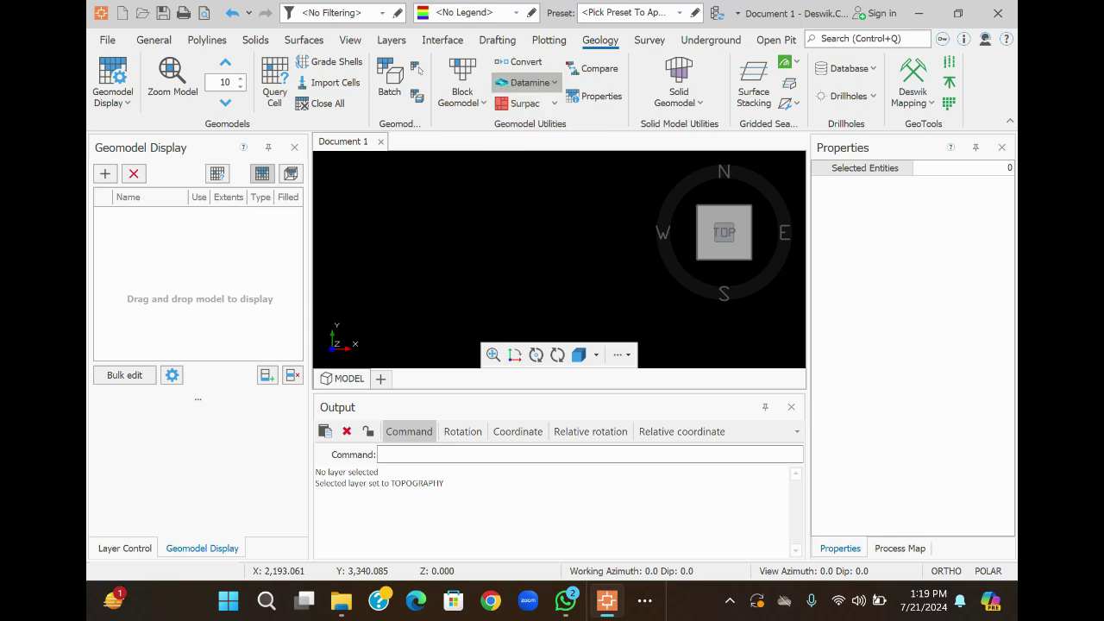
click(526, 82)
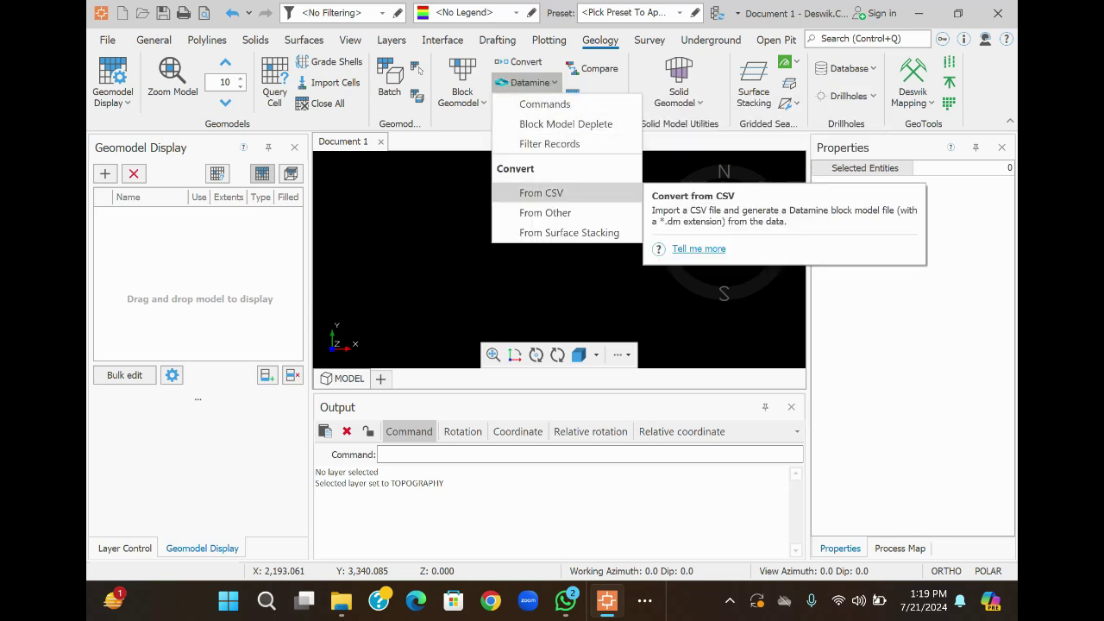
click(541, 192)
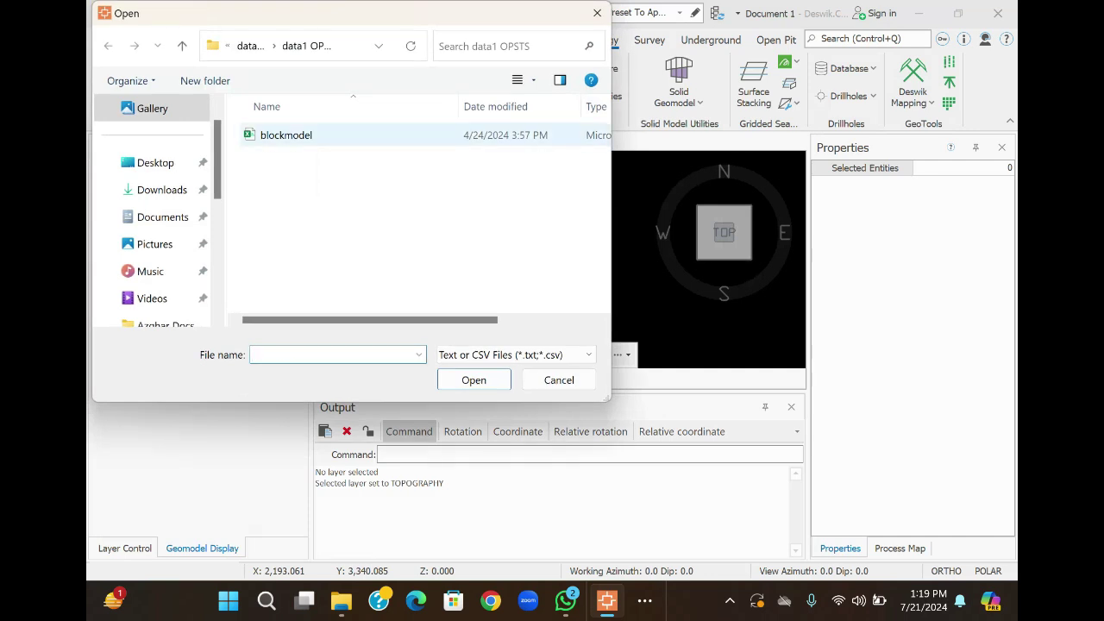
click(318, 136)
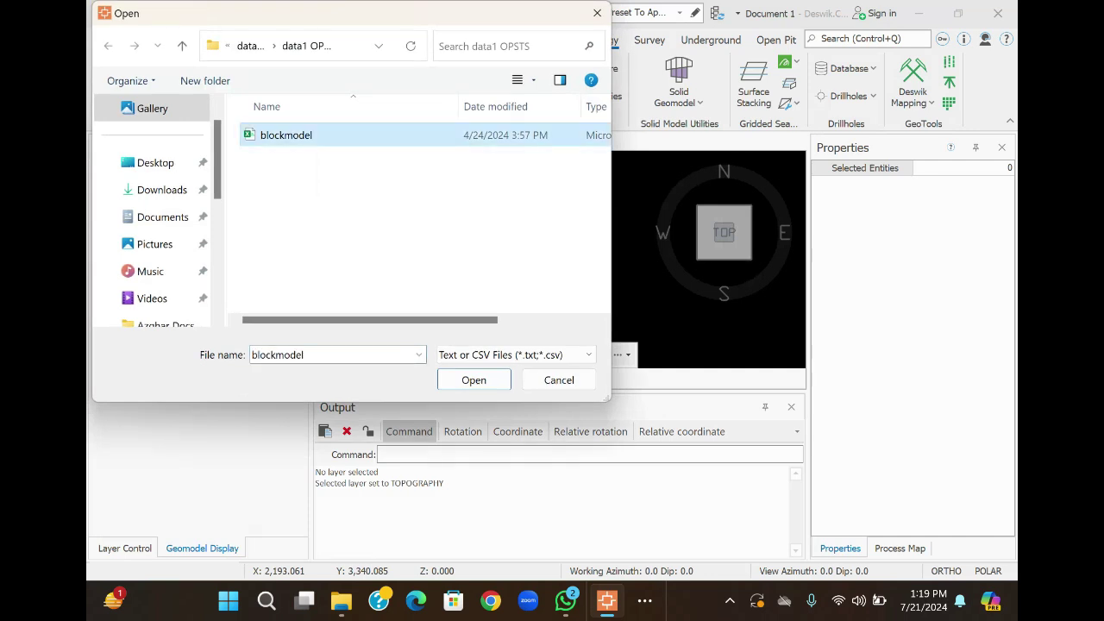
click(474, 379)
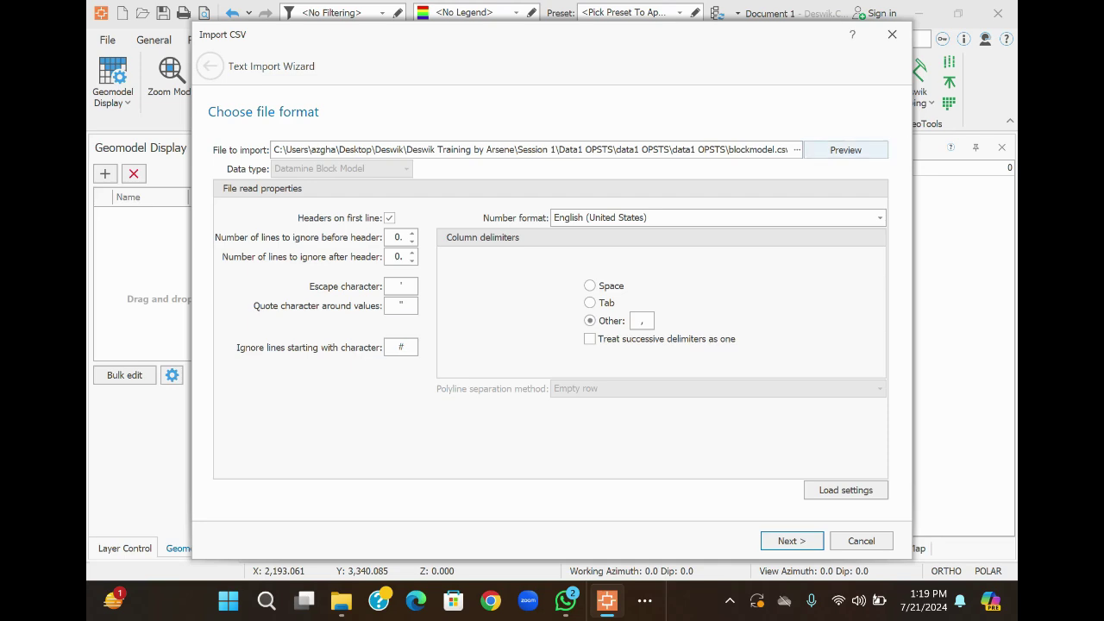
- Preview the block model CSV contents and accept the file format with headers on the first line and comma delimiters
click(845, 150)
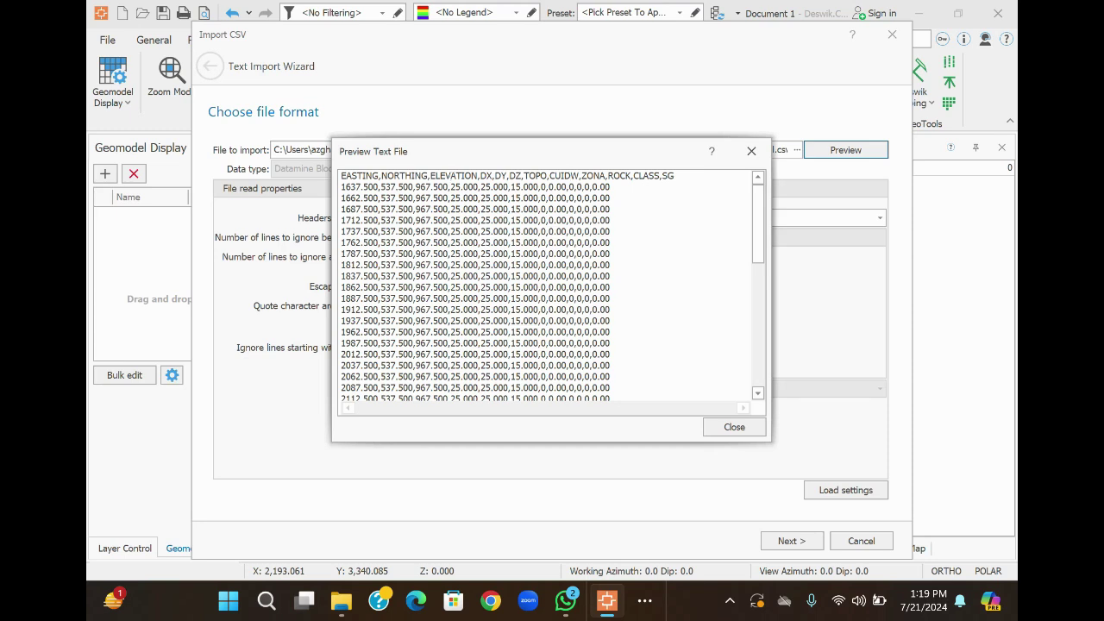
scroll(543, 285, down, 10)
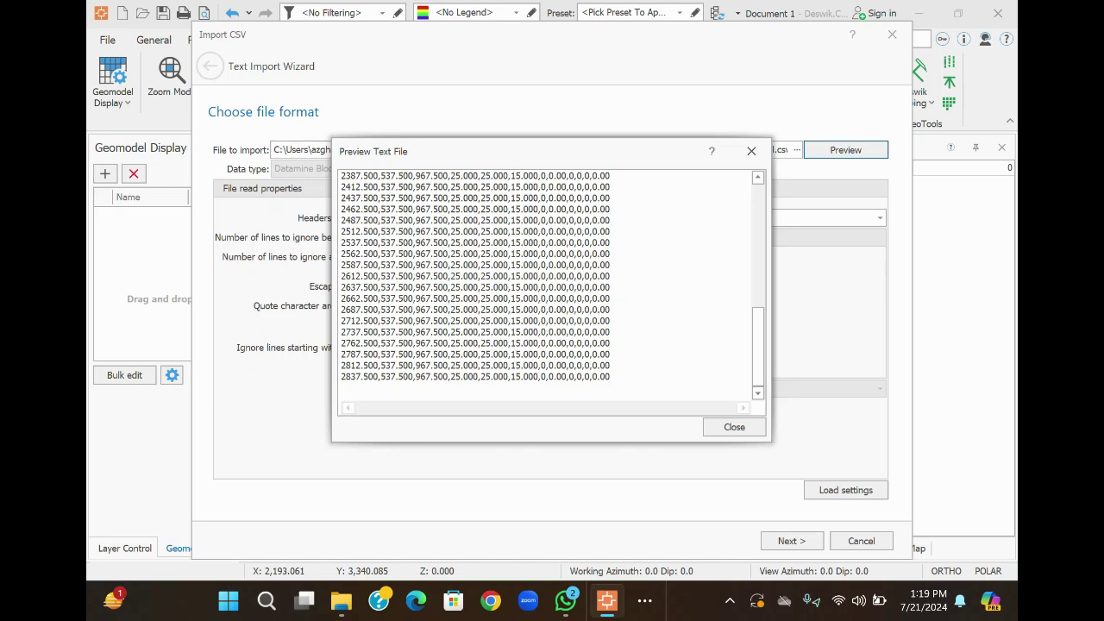
click(733, 427)
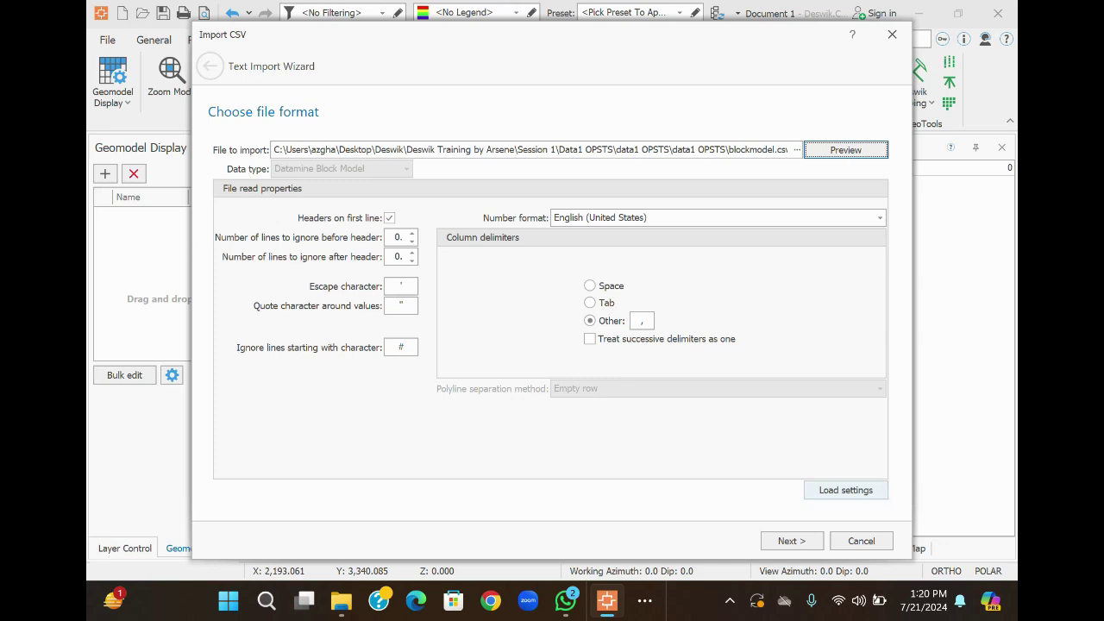
click(792, 541)
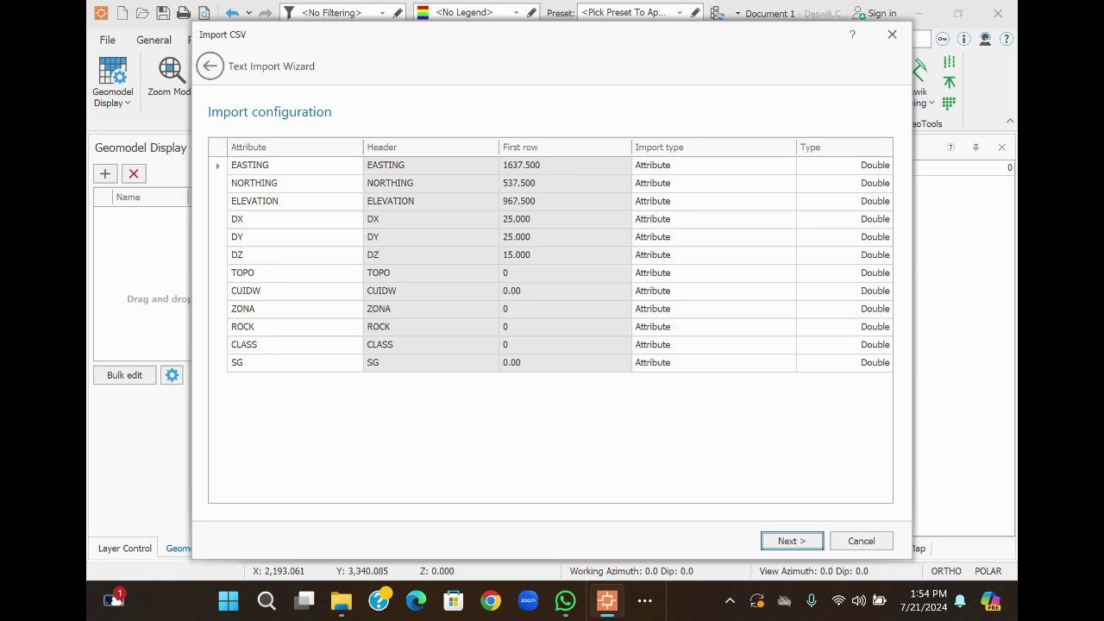
- Set the import type of the EASTING column to X Centroid
click(712, 165)
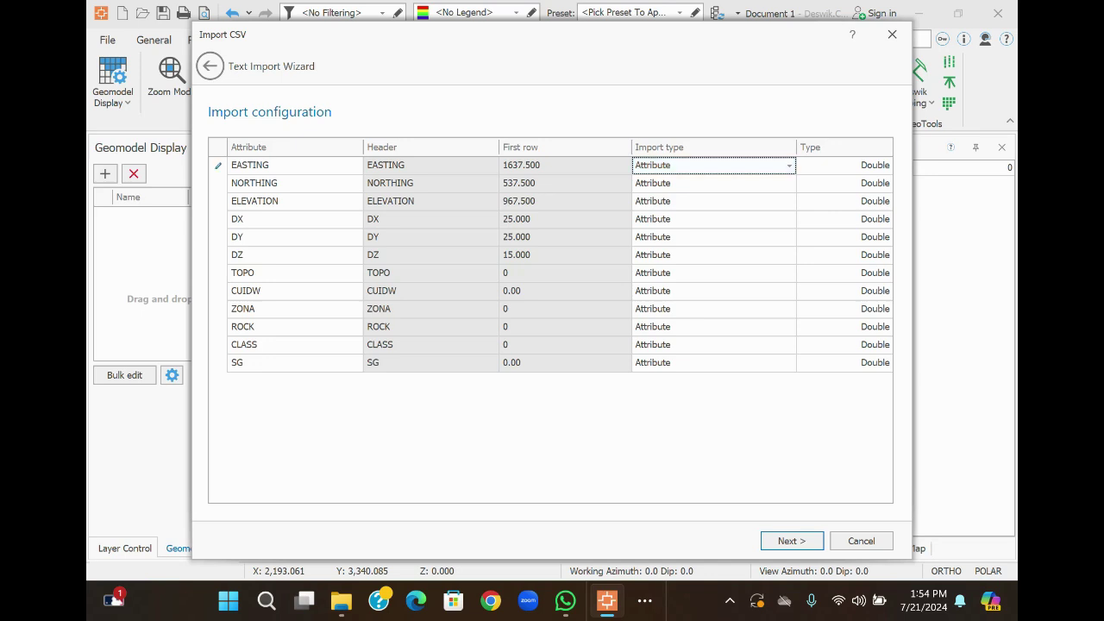
click(788, 164)
scroll(713, 229, down, 1)
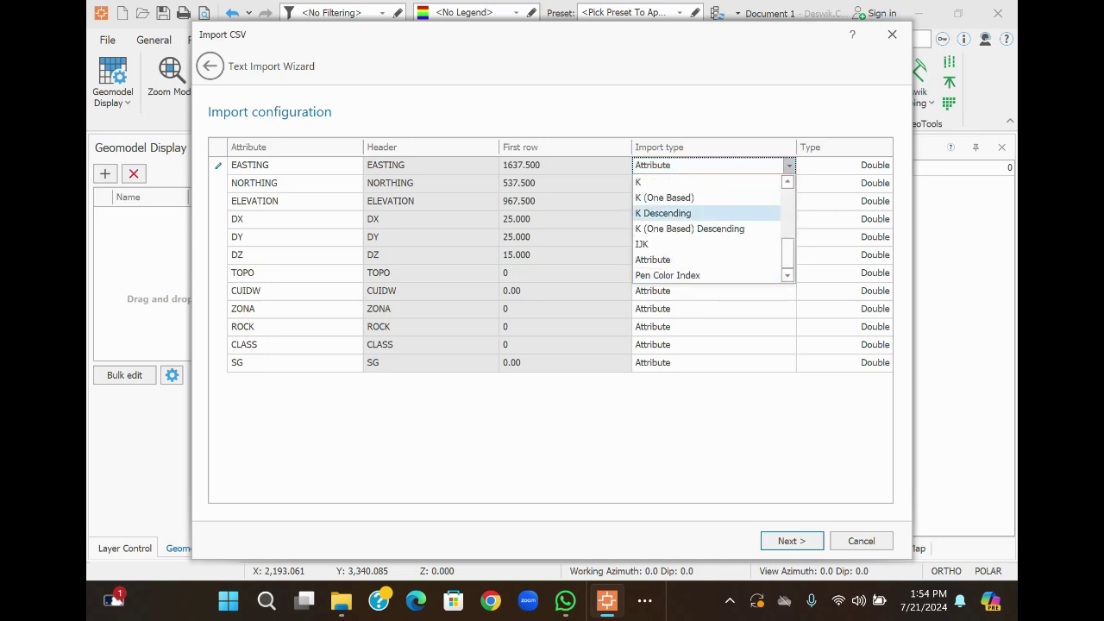
scroll(713, 229, up, 2)
scroll(713, 228, up, 2)
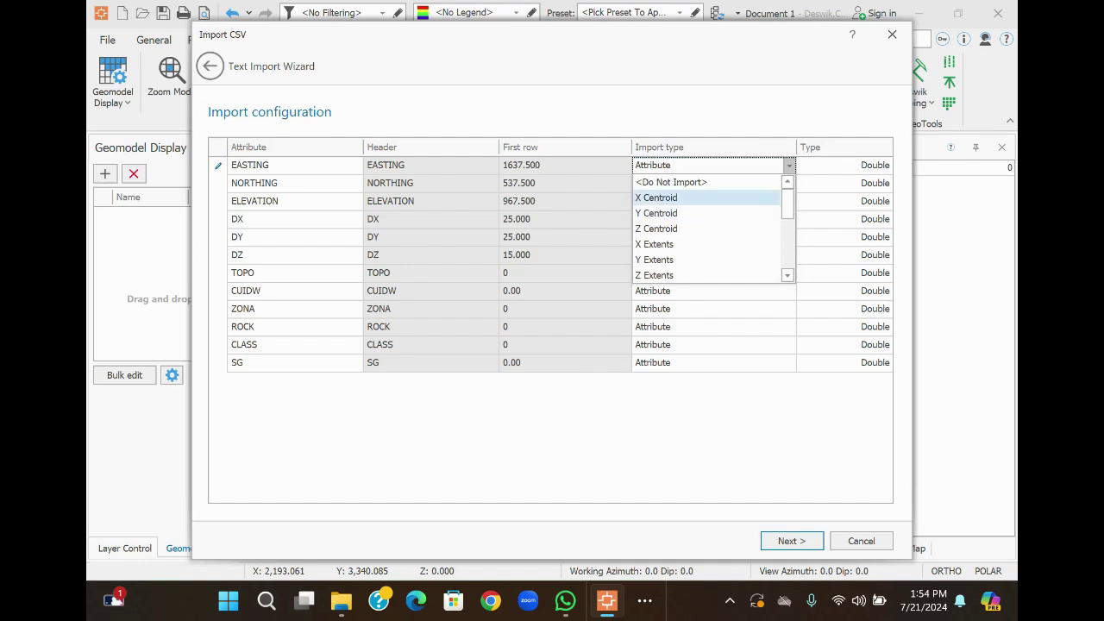
click(664, 197)
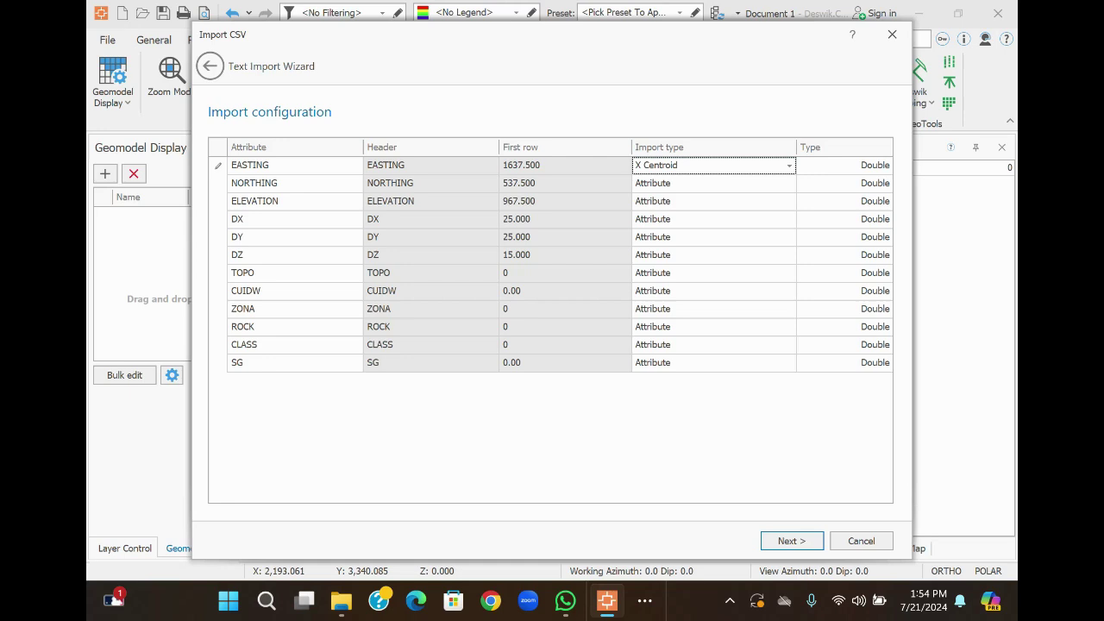
- Set the import type of the NORTHING column to Y Centroid
click(713, 183)
click(788, 183)
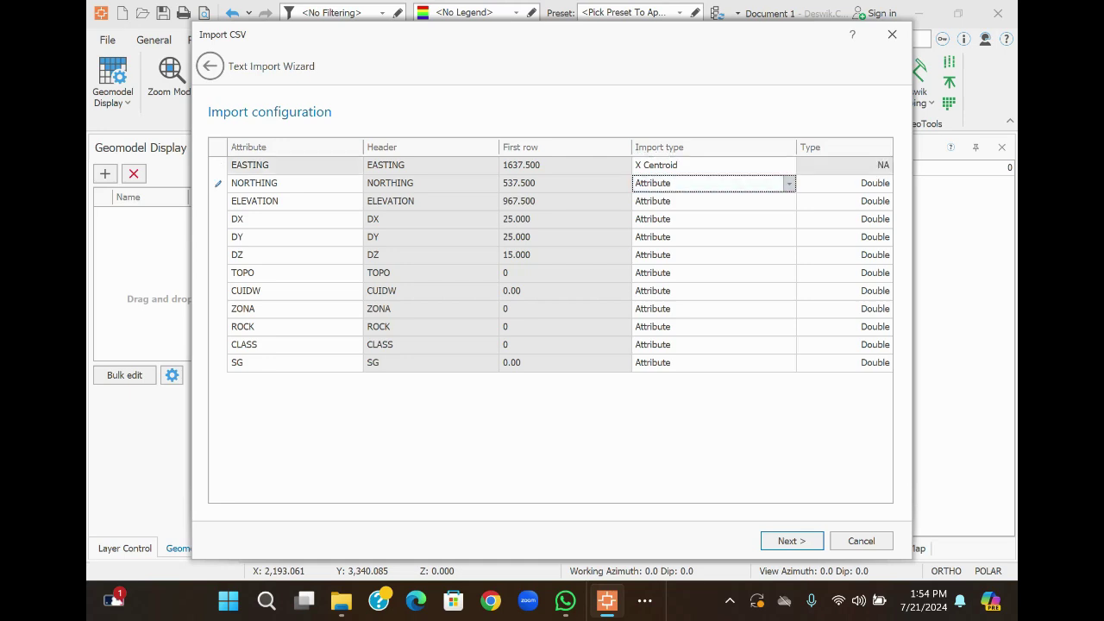
click(788, 183)
scroll(707, 216, down, 1)
scroll(707, 216, up, 1)
scroll(707, 246, up, 2)
click(707, 199)
- Set the import type of the ELEVATION column to Z Centroid
key(Down)
key(alt+Down)
key(k)
key(Up)
key(Up)
key(Up)
key(Up)
key(Up)
key(Up)
key(Up)
key(Up)
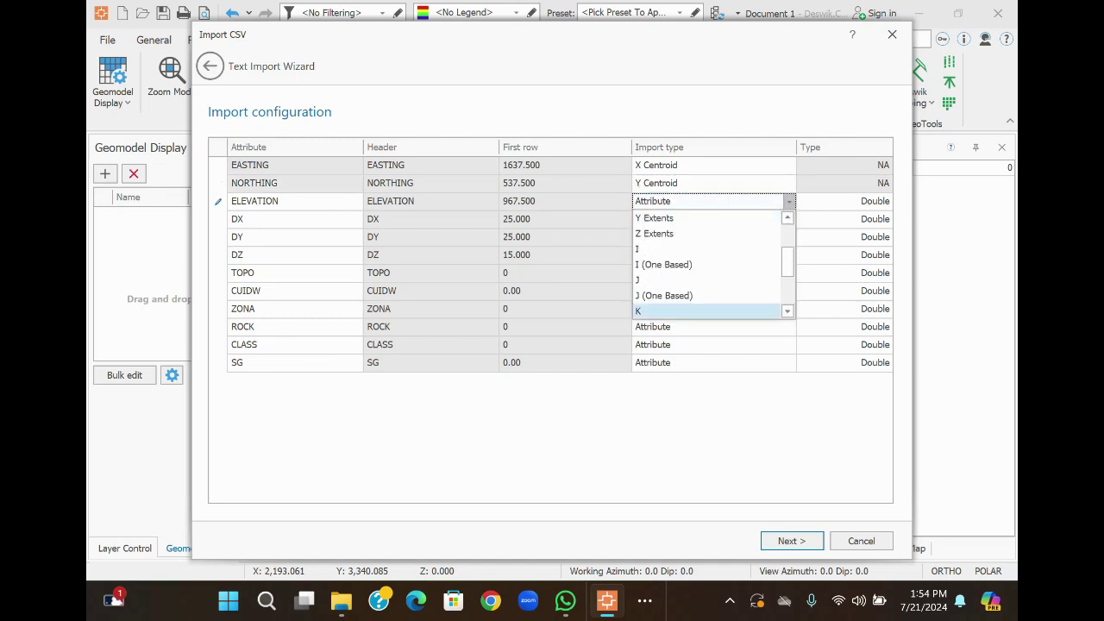
key(Return)
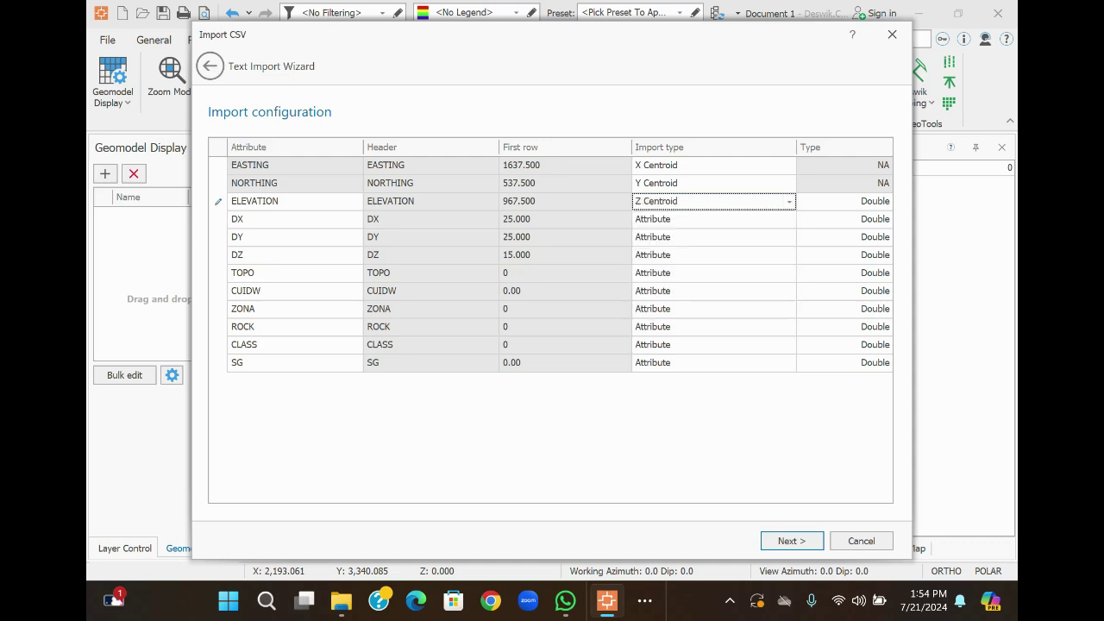
- Set the import type of the DX column to X Extents
key(Down)
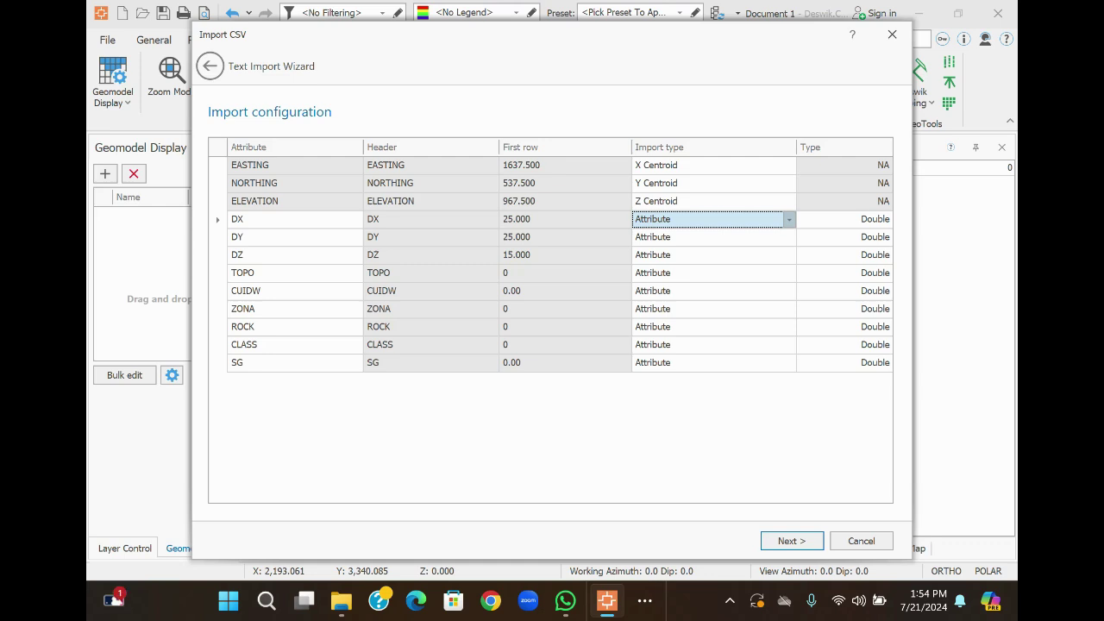
key(F2)
click(789, 219)
scroll(707, 282, up, 2)
scroll(707, 282, up, 1)
key(Up)
key(Down)
key(Return)
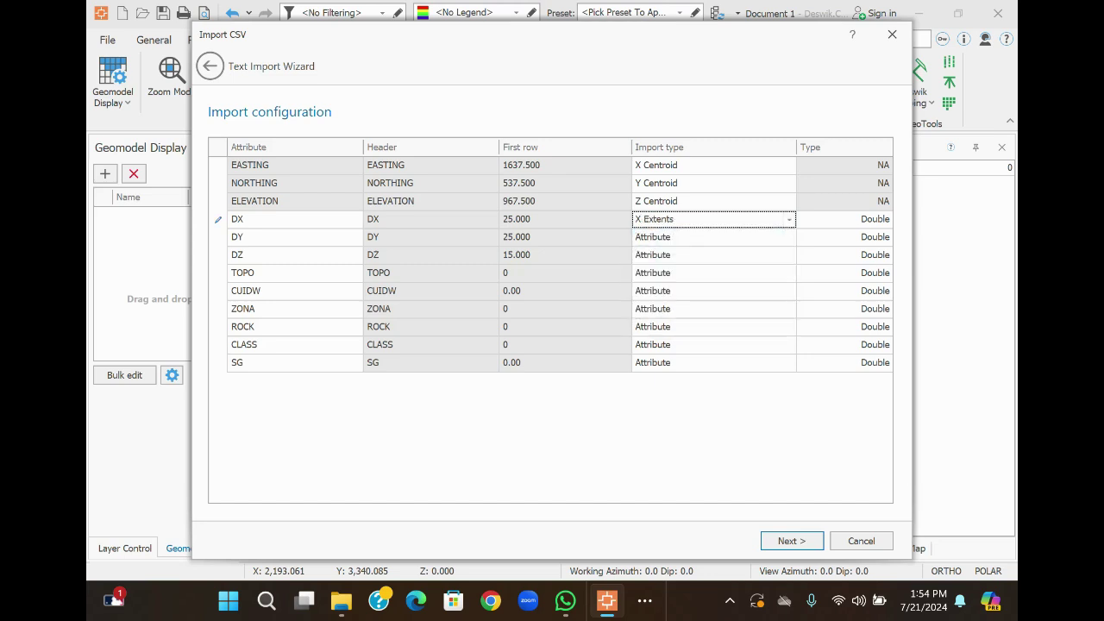
- Set the import type of the DY column to Y Extents
key(Down)
key(alt+Down)
key(Up)
key(Up)
key(Up)
key(Up)
key(Up)
key(Up)
key(Up)
key(Up)
key(Up)
key(Up)
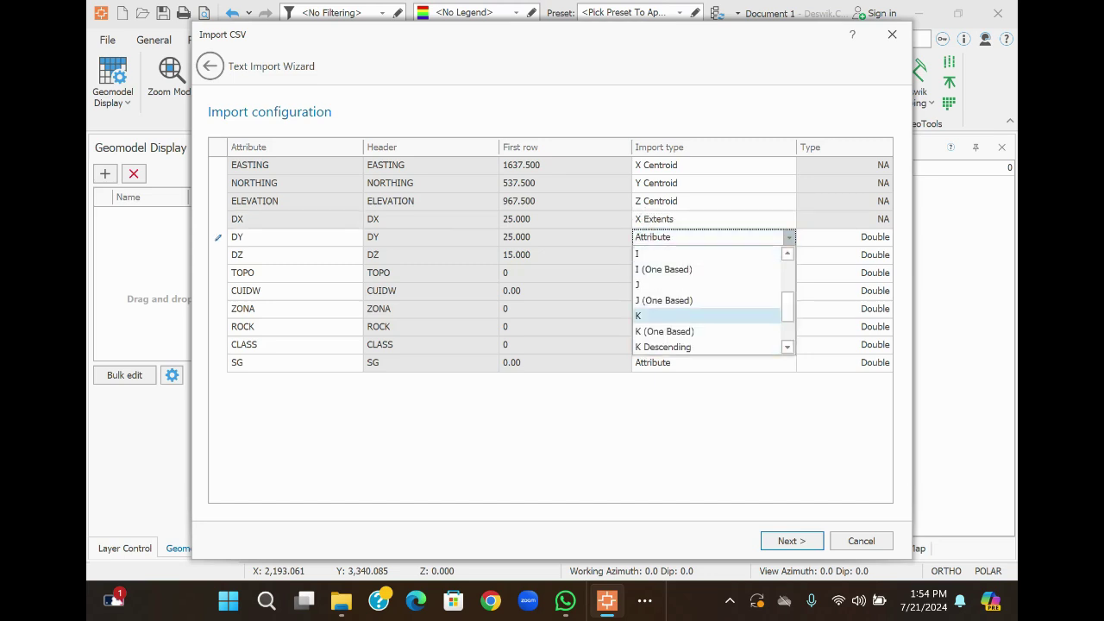
key(Return)
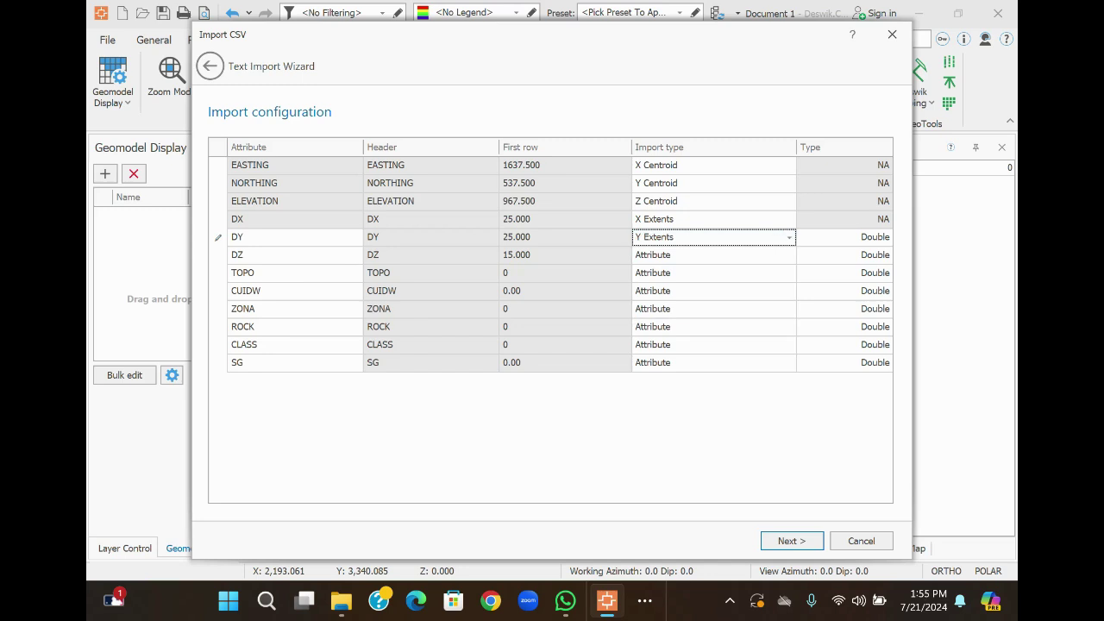
- Set the import type of the DZ column to Z Extents
key(Down)
key(alt+Down)
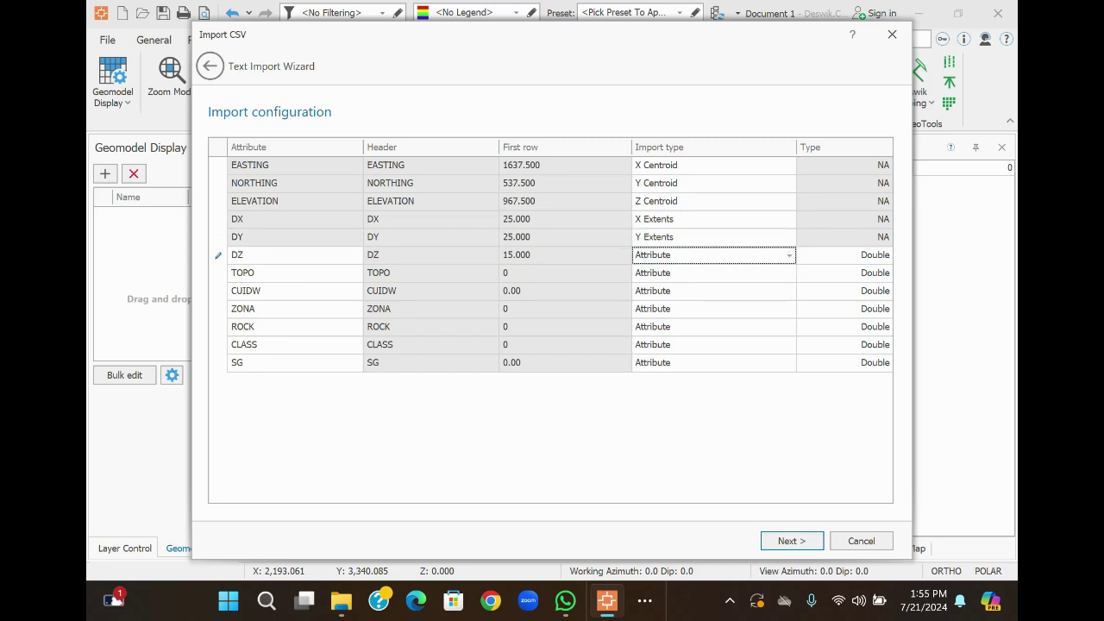
key(alt+Down)
key(Up)
key(Up)
key(Up)
key(Up)
key(Up)
key(Up)
key(Up)
key(Up)
key(Up)
key(Up)
key(Up)
key(Up)
key(Up)
key(Up)
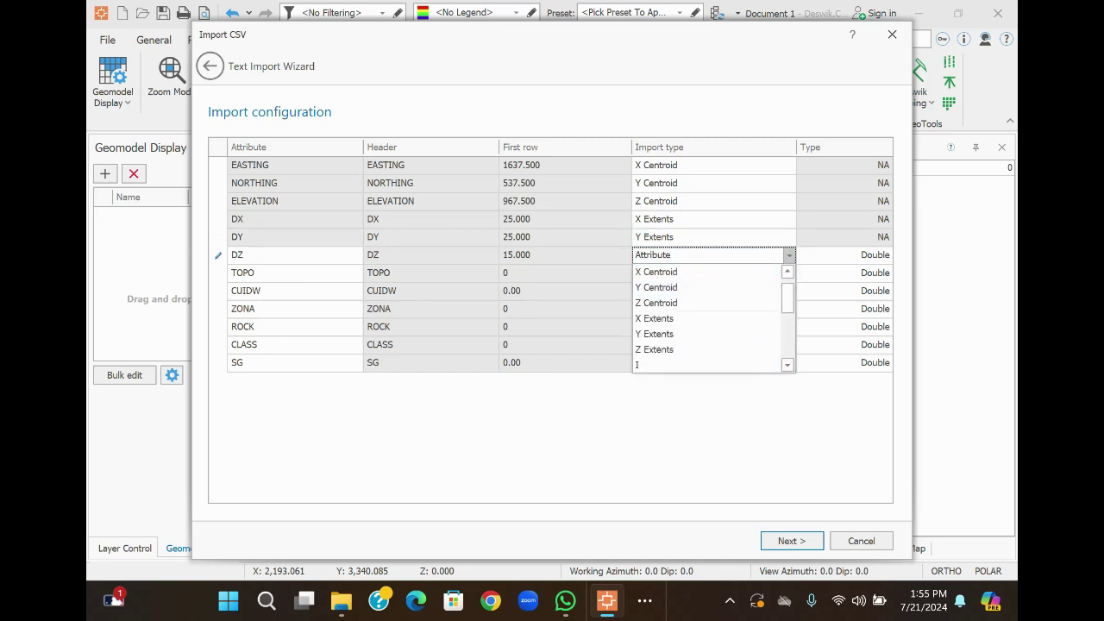
key(Up)
key(Up)
key(Down)
key(Down)
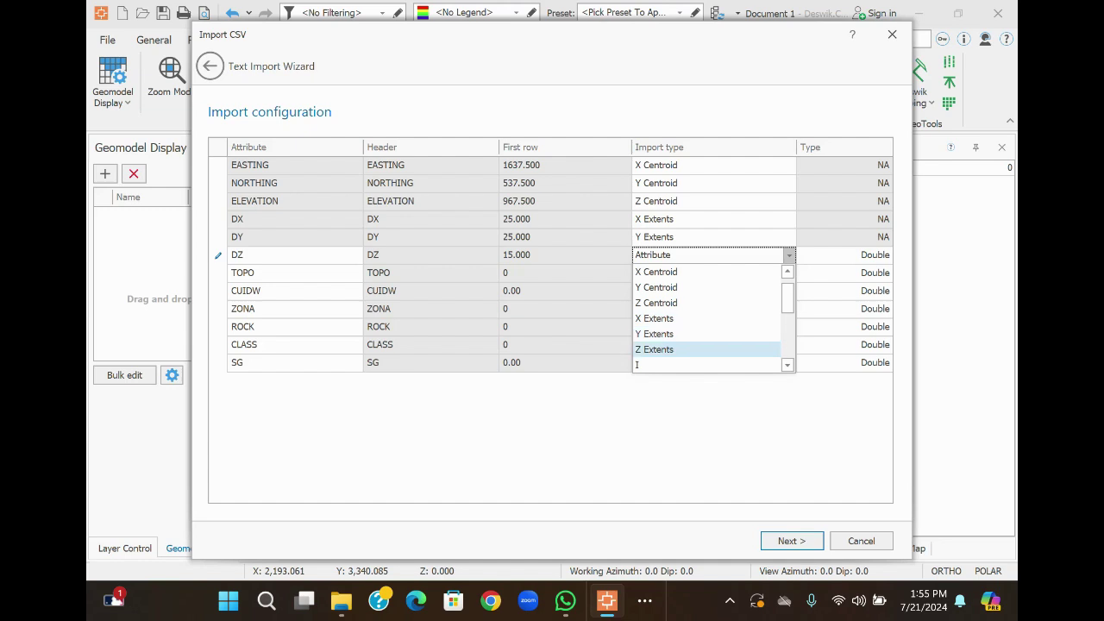
key(Return)
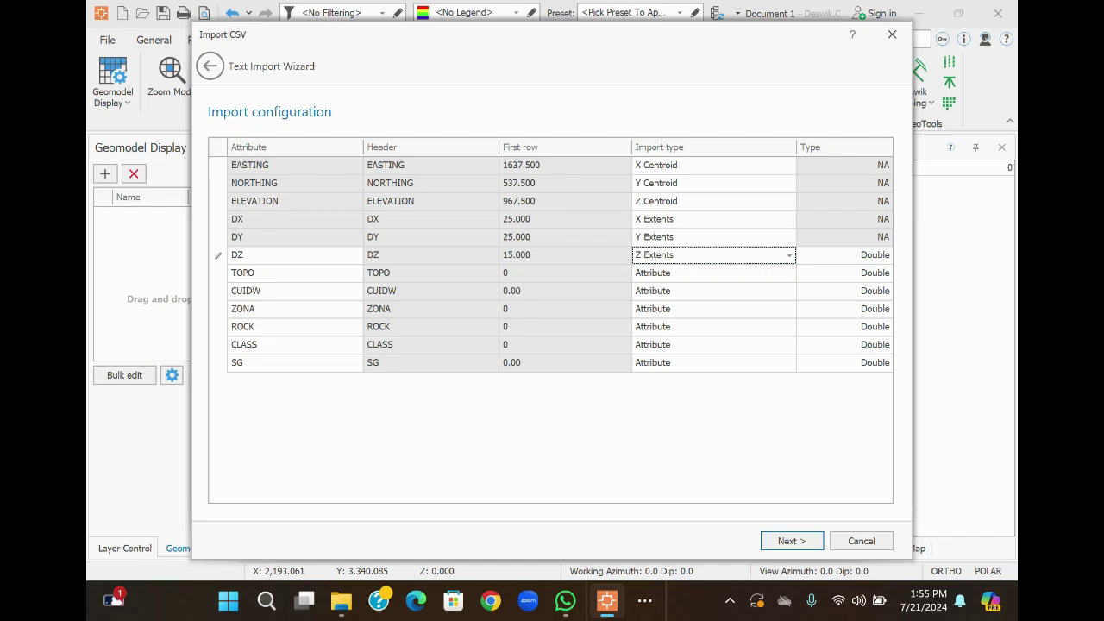
- Accept the column mapping with TOPO through SG kept as attributes, and read the boundary definition from the model data
click(788, 272)
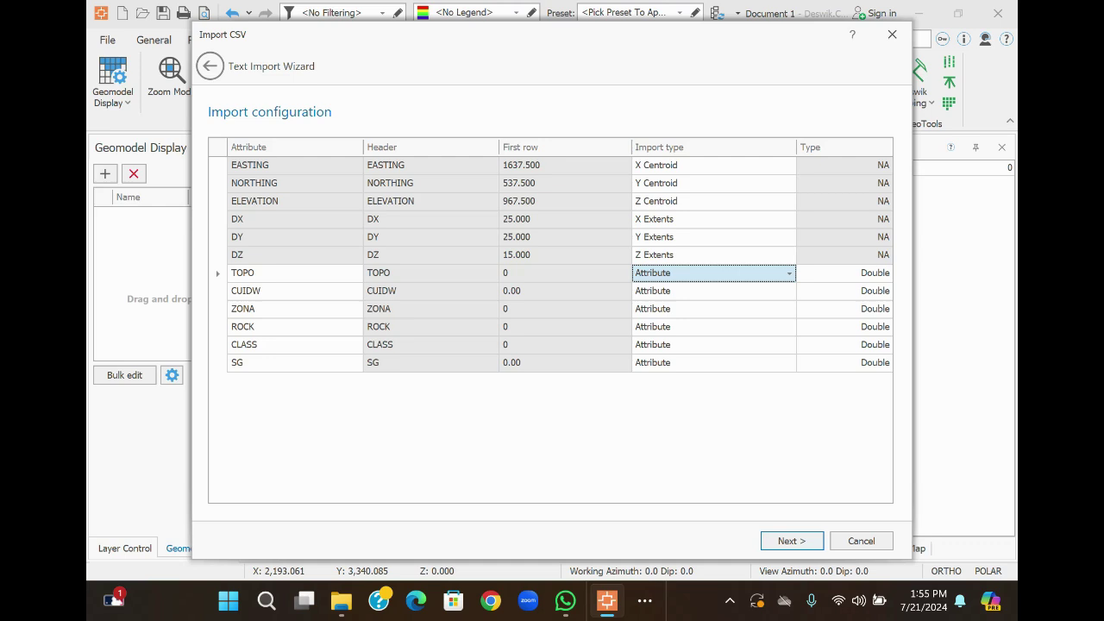
click(791, 541)
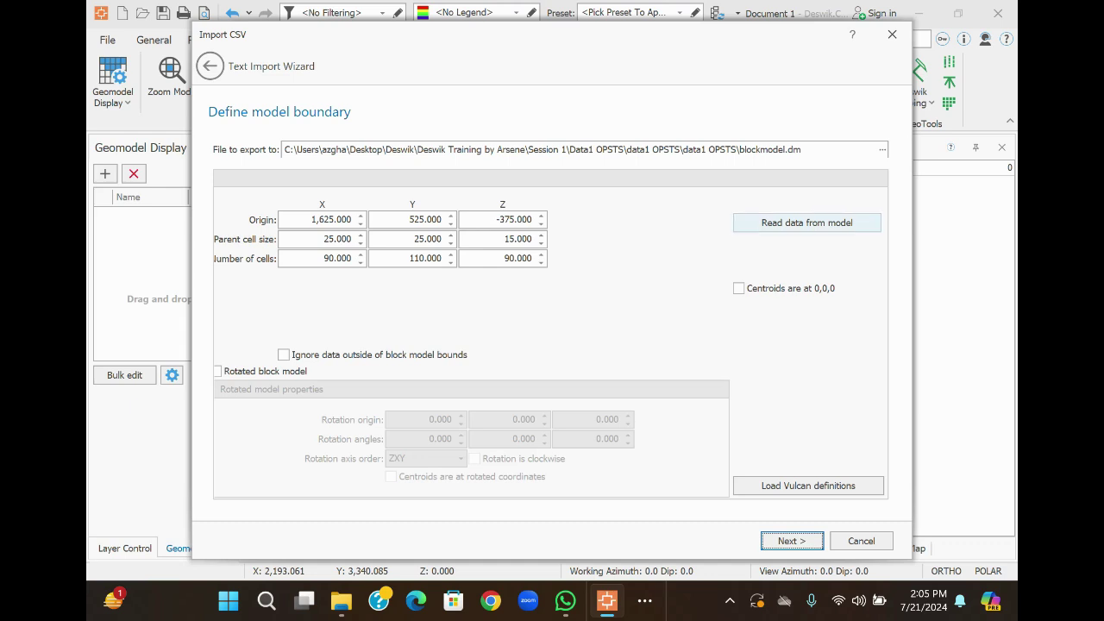
click(807, 223)
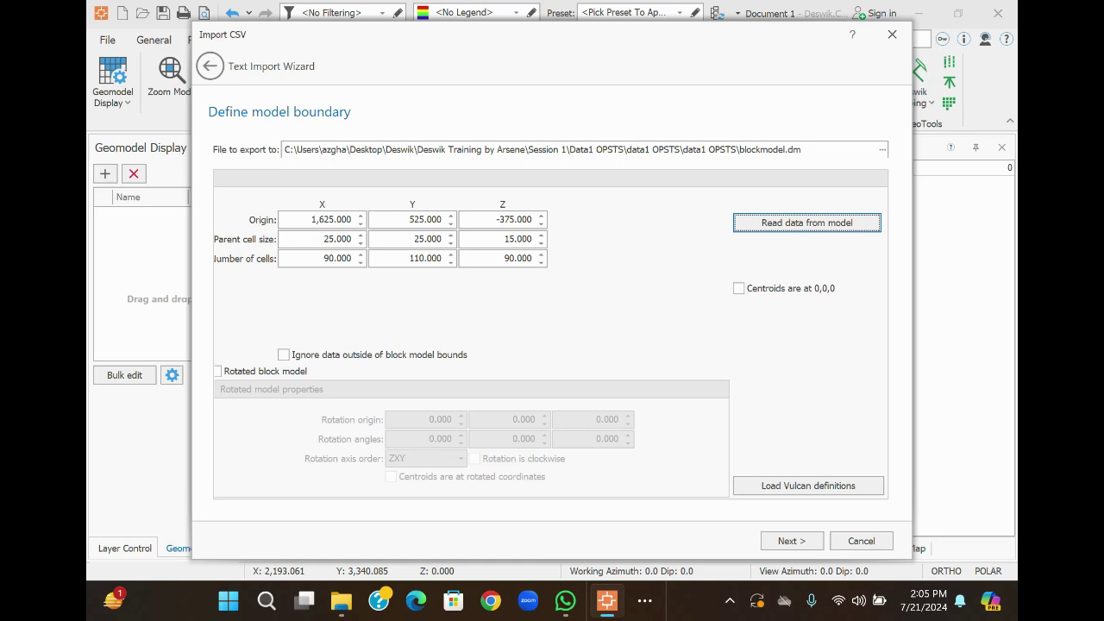
- Accept the model boundary, overwrite the existing blockmodel.dm file and finish the block model import
click(792, 541)
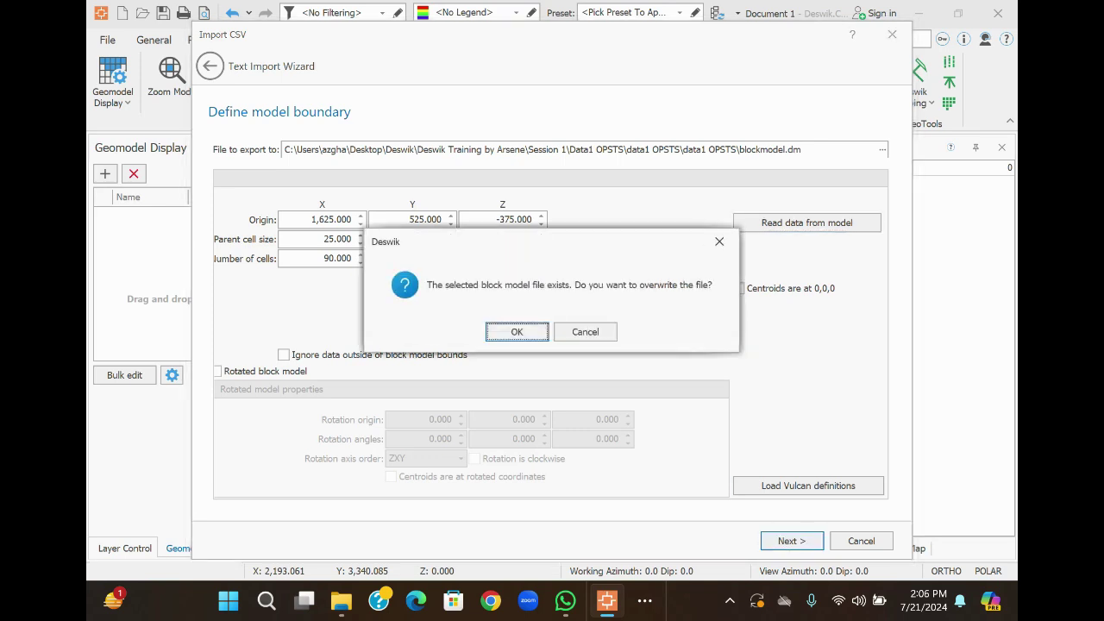
key(Return)
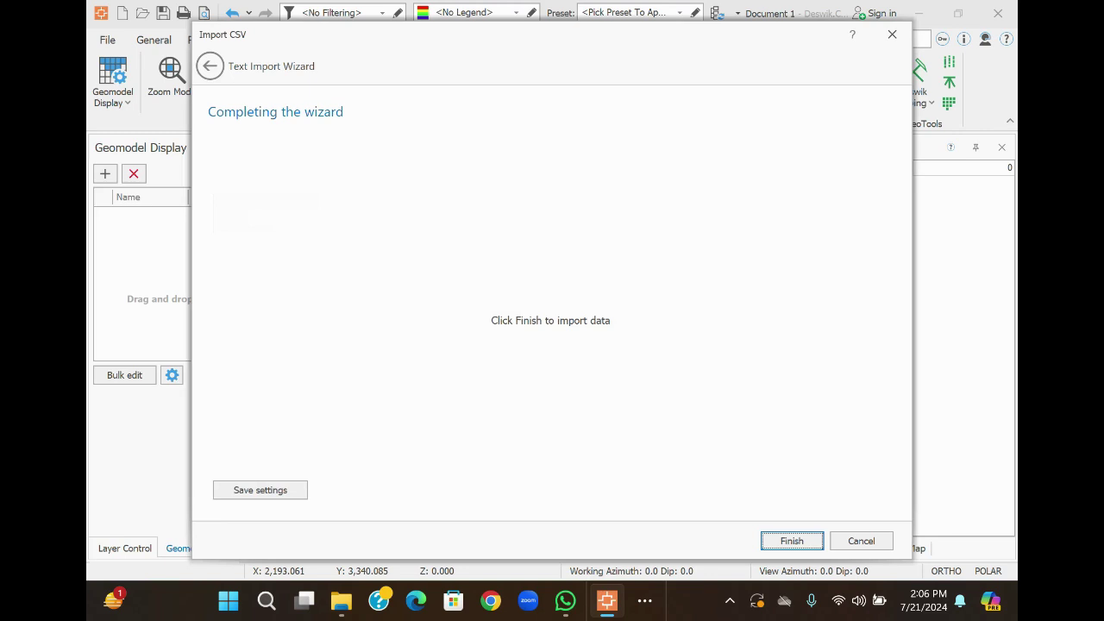
key(Return)
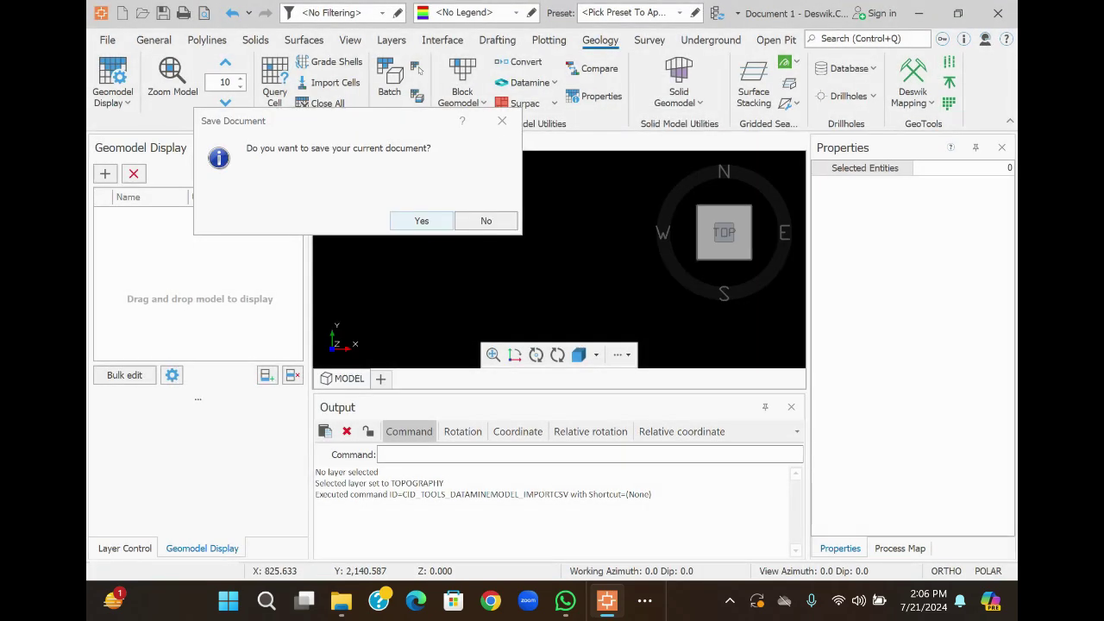
- Start saving the current document, and cancel at the choice of file name
key(Return)
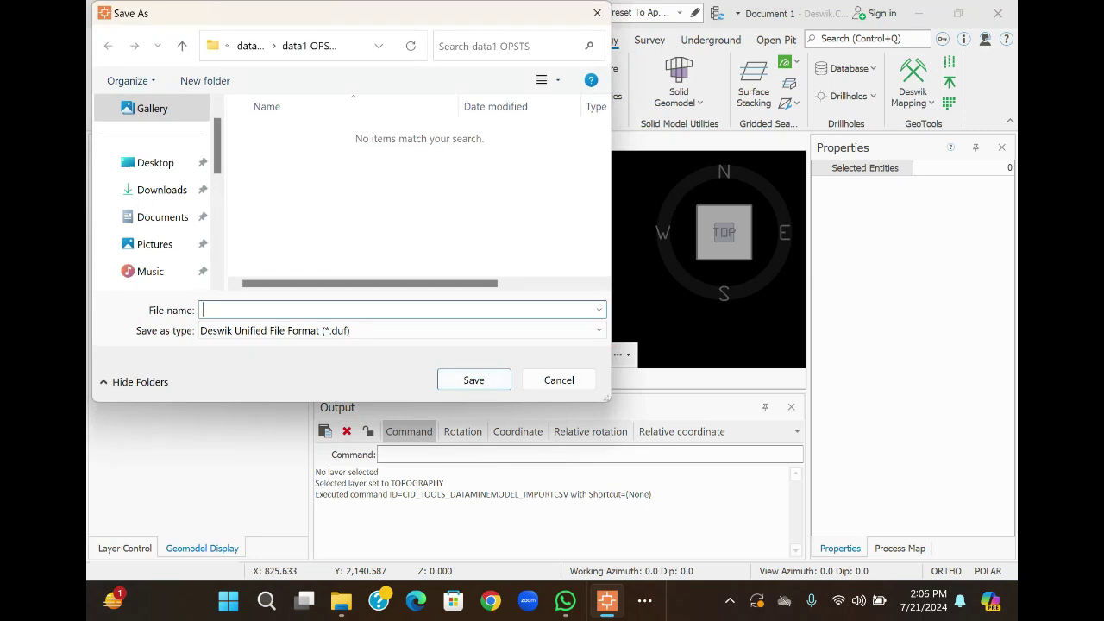
click(559, 379)
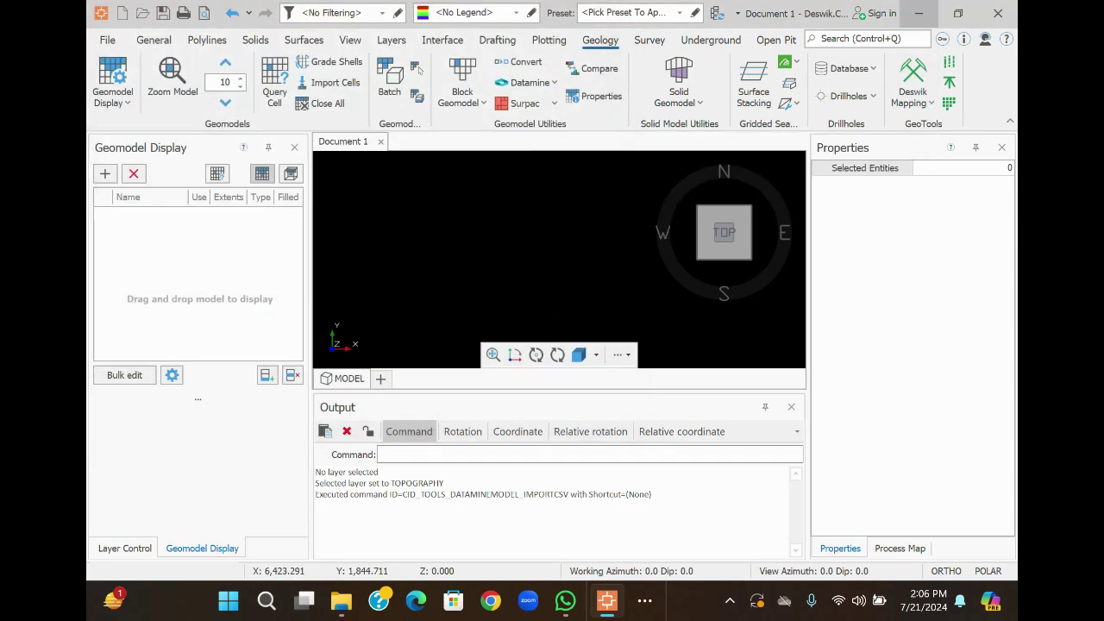
- Switch to the desktop and check the contents of the OPSTS TRAINING folder in File Explorer
click(918, 13)
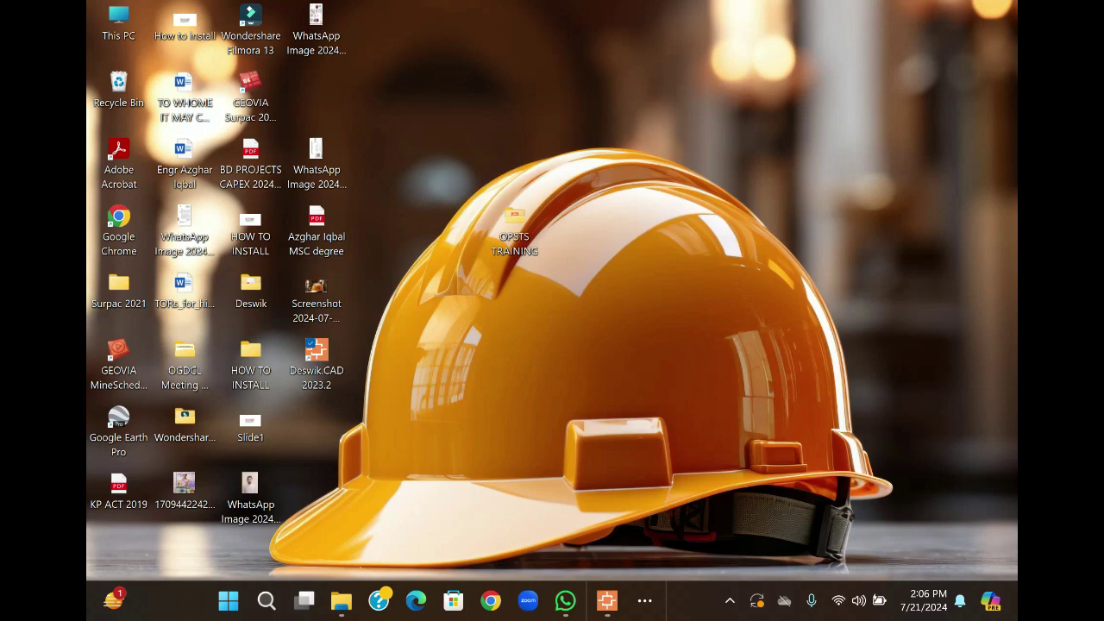
double_click(510, 216)
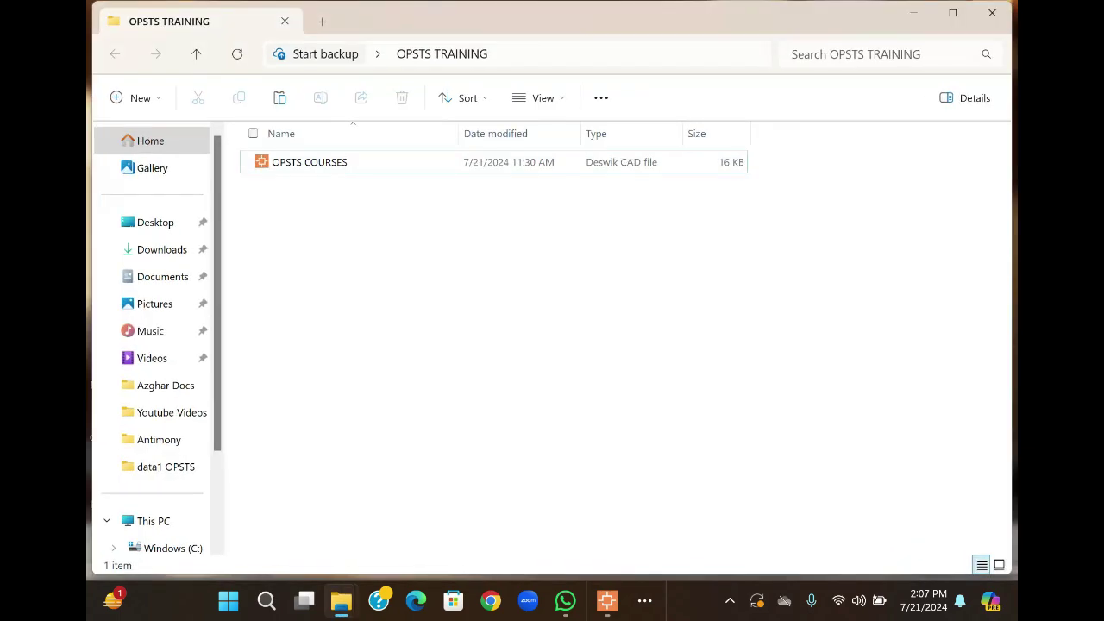
click(913, 13)
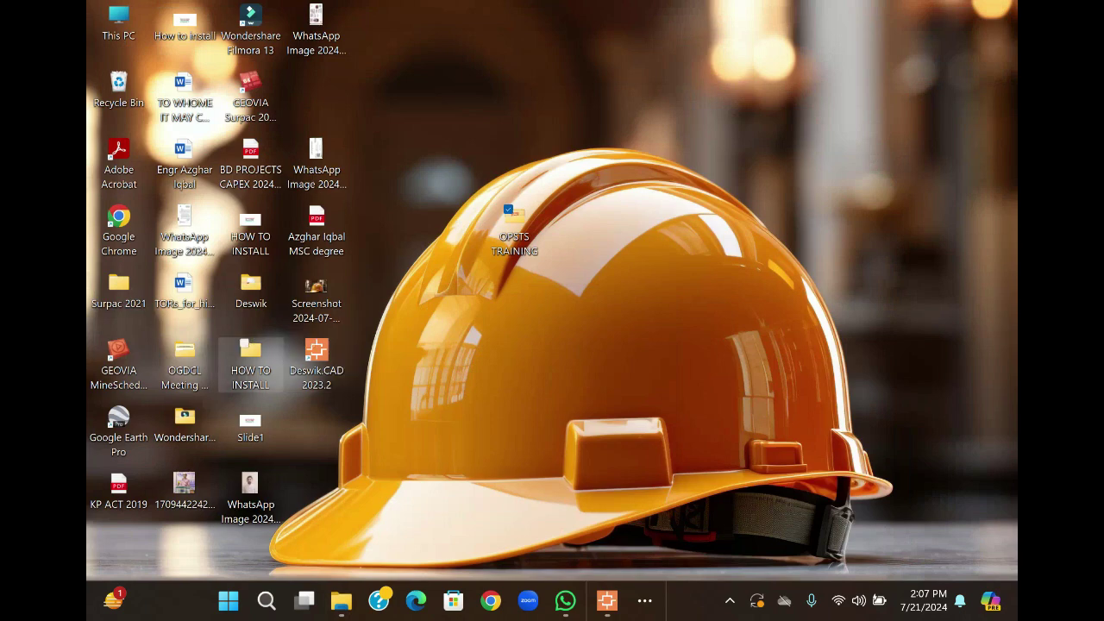
- Open the innermost data1 OPSTS folder under Session 1 > Data1 OPSTS of the training material in the desktop's Deswik folder
double_click(250, 289)
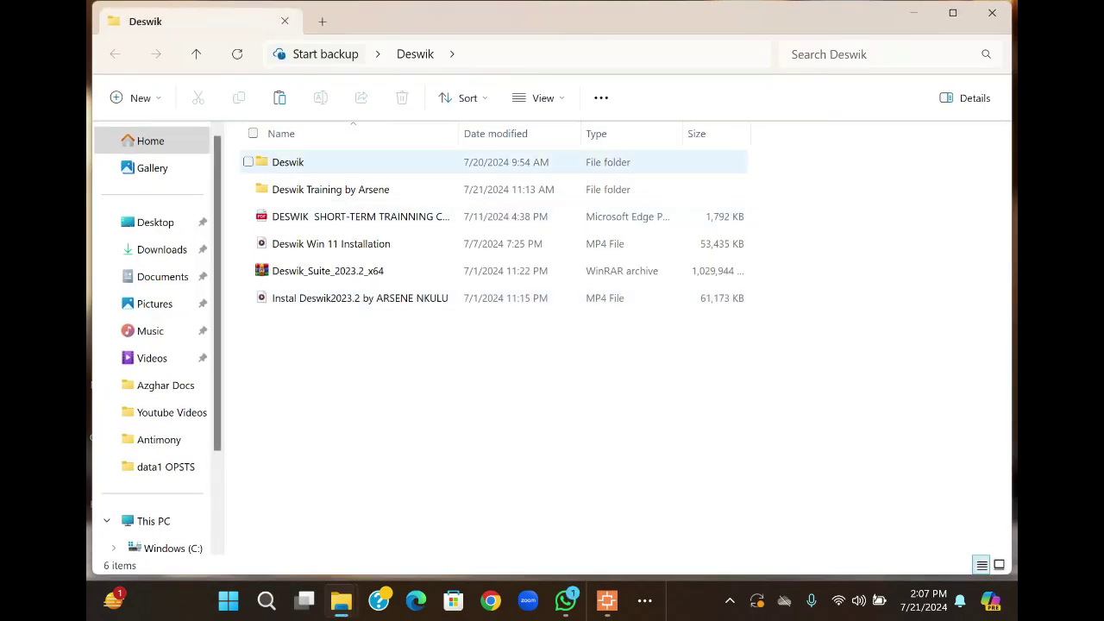
double_click(293, 189)
key(Return)
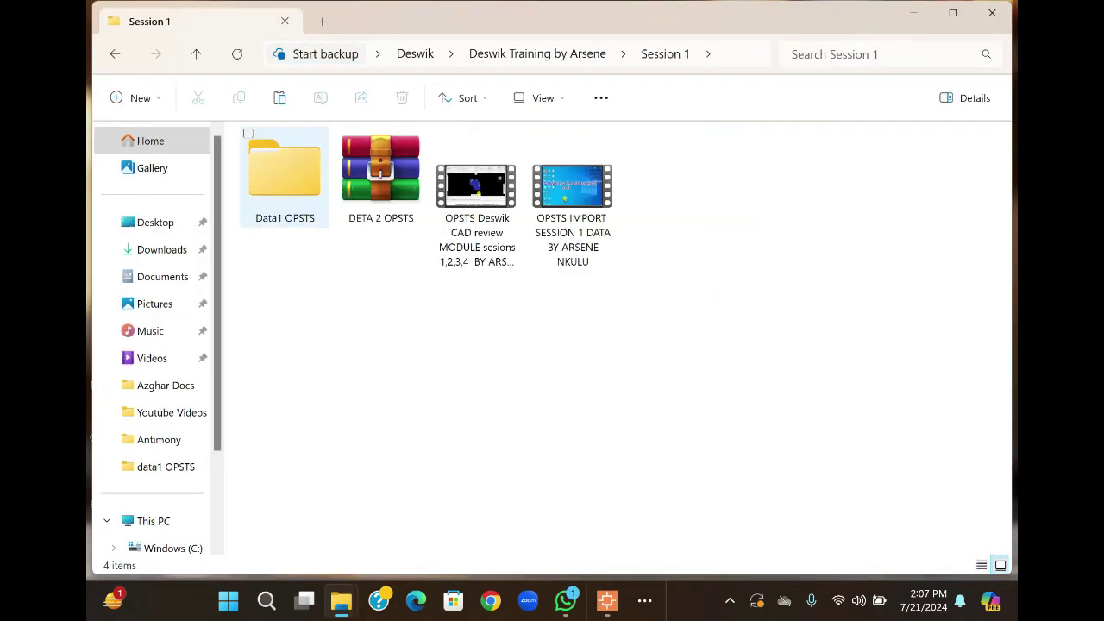
key(Return)
key(Down)
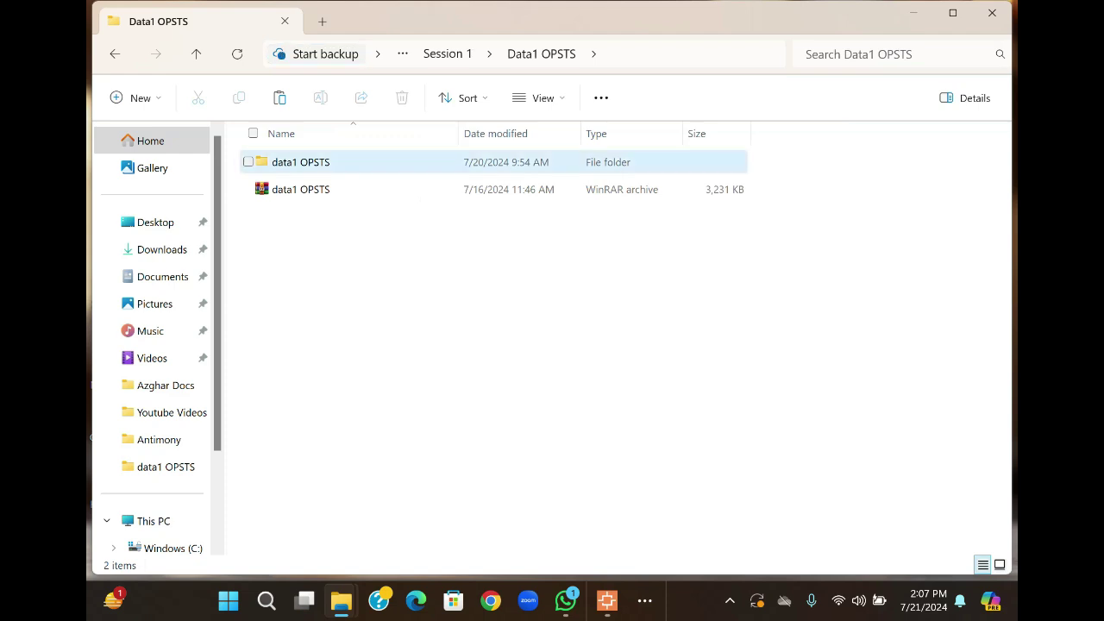
key(Return)
key(Return)
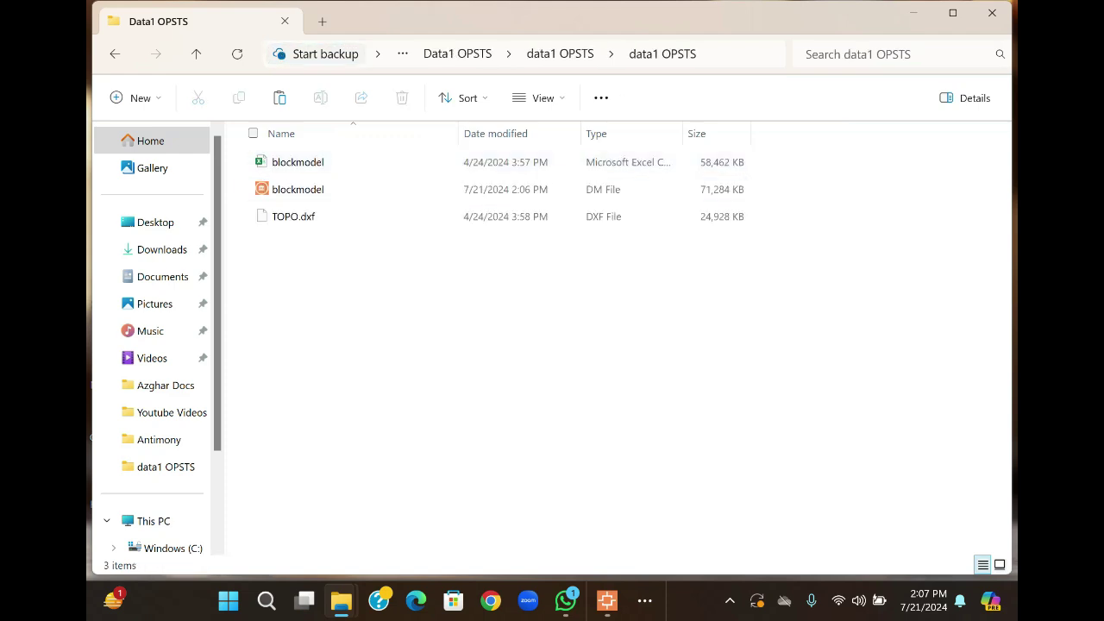
- Examine the type, size and modification date of the converted blockmodel DM file in the data1 OPSTS folder
key(Up)
key(Up)
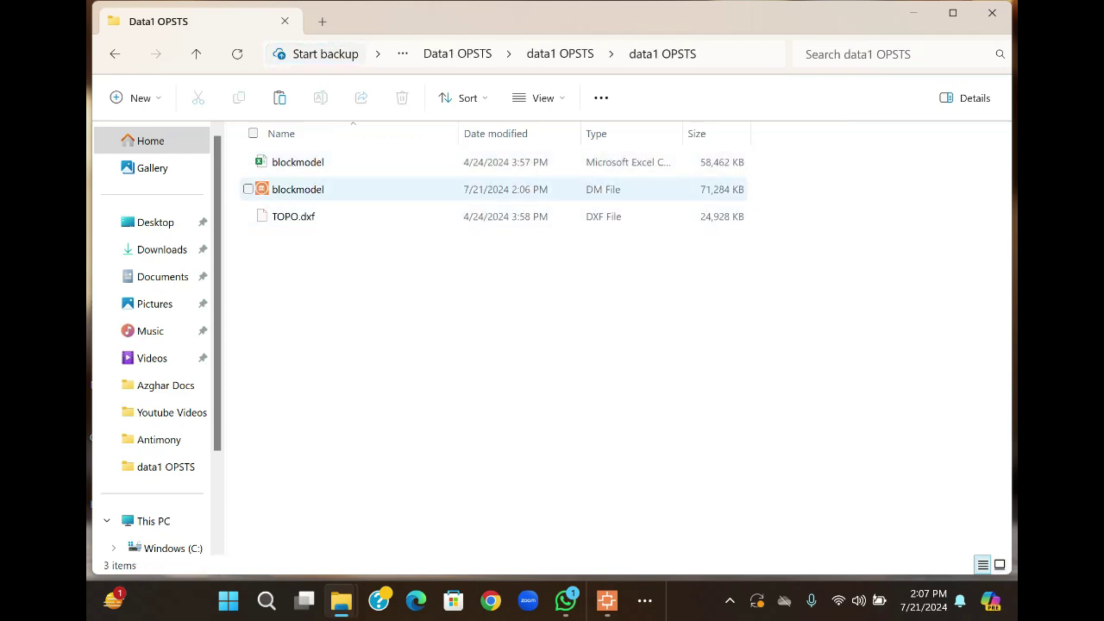
key(Down)
key(Up)
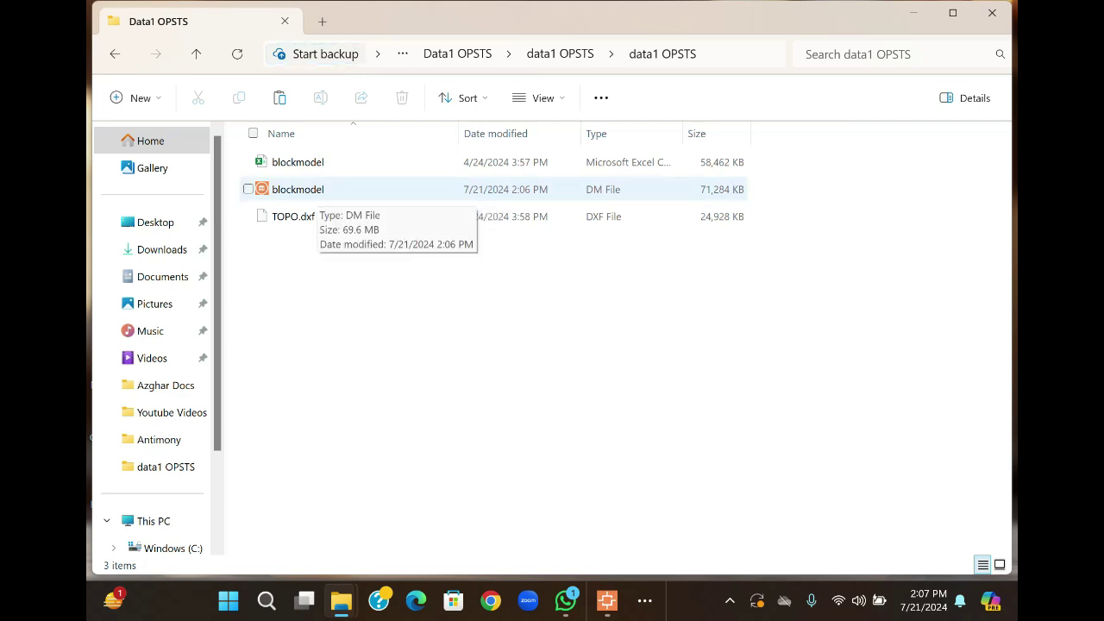
key(Return)
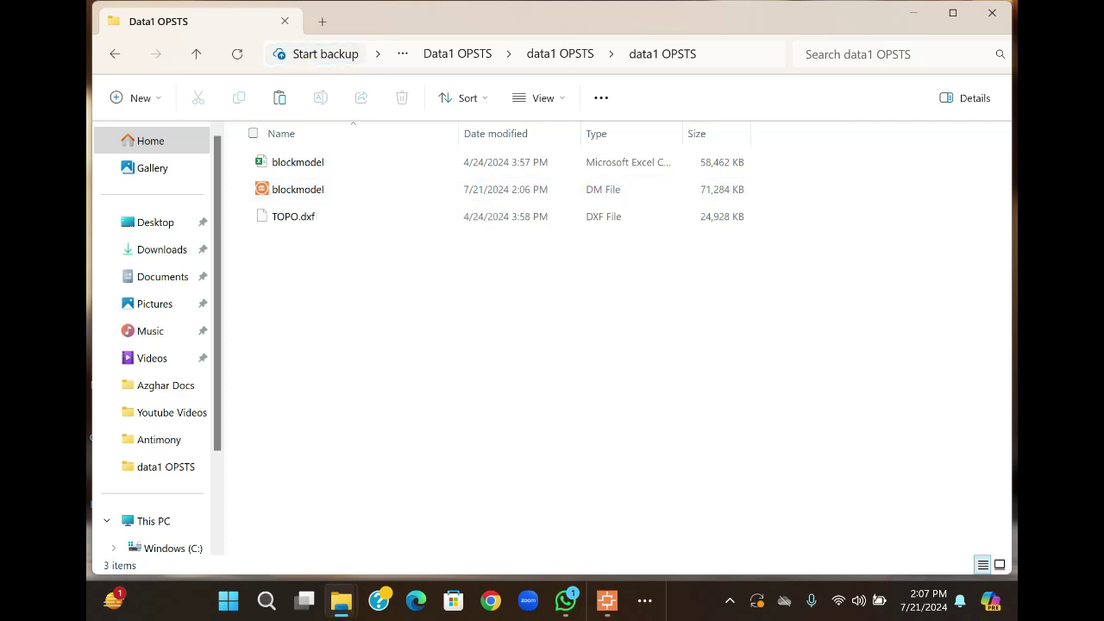